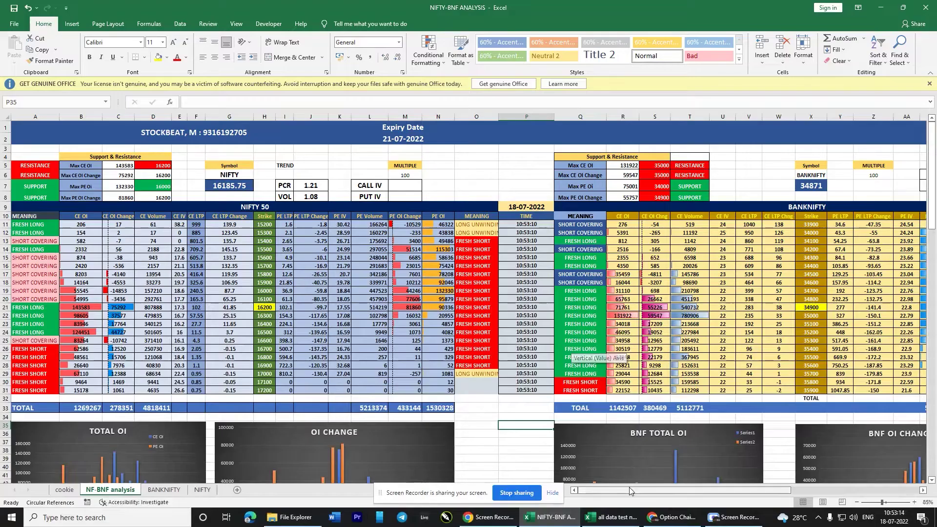
- Inspect the formula behind the max PE OI strike in the current sheet
drag(626, 489, 617, 493)
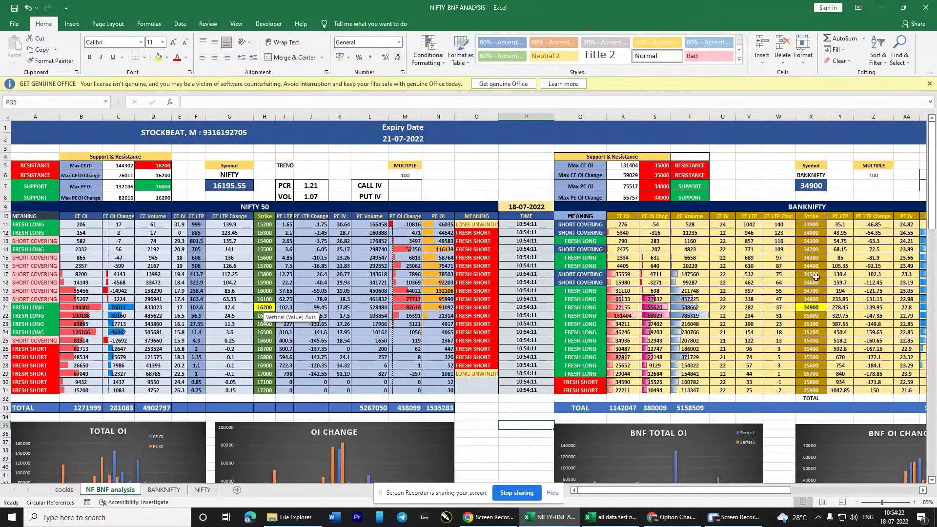
drag(934, 189, 935, 230)
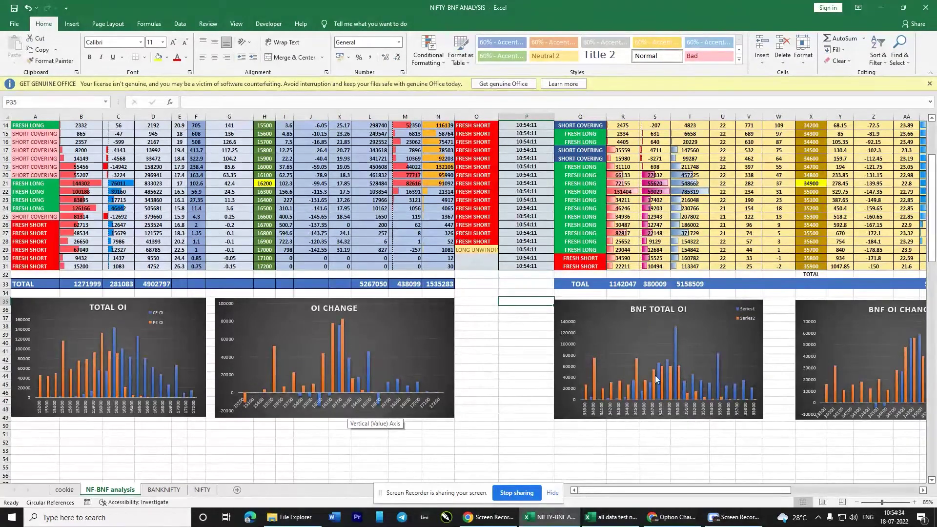
drag(656, 491, 633, 503)
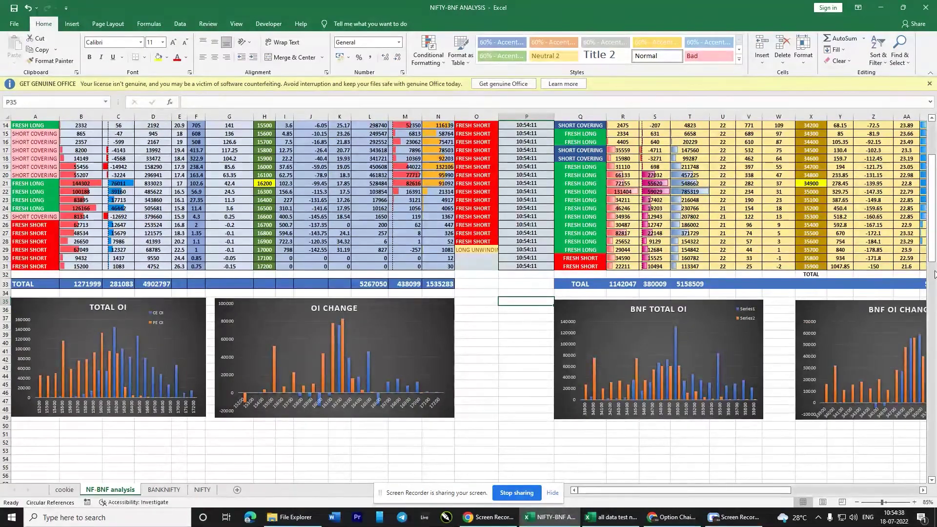
drag(934, 244, 933, 127)
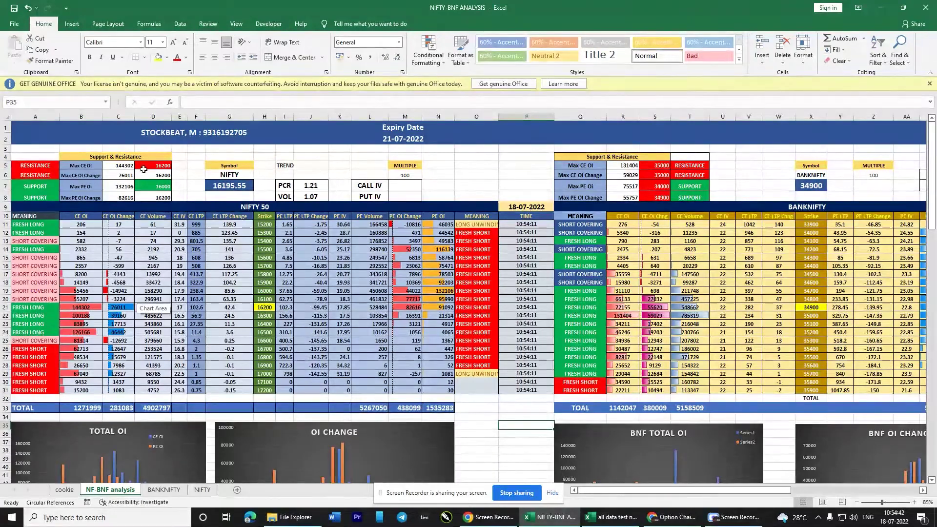
click(162, 188)
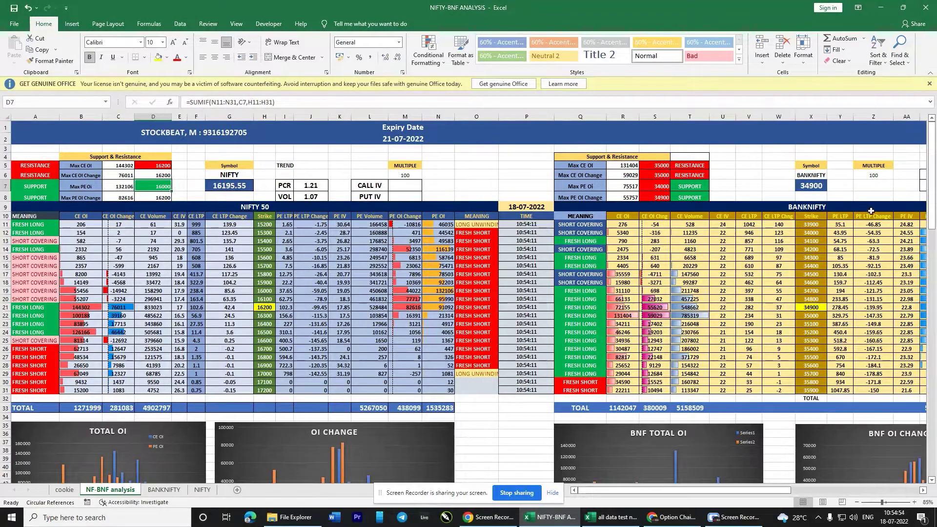
scroll(181, 370, down, 3)
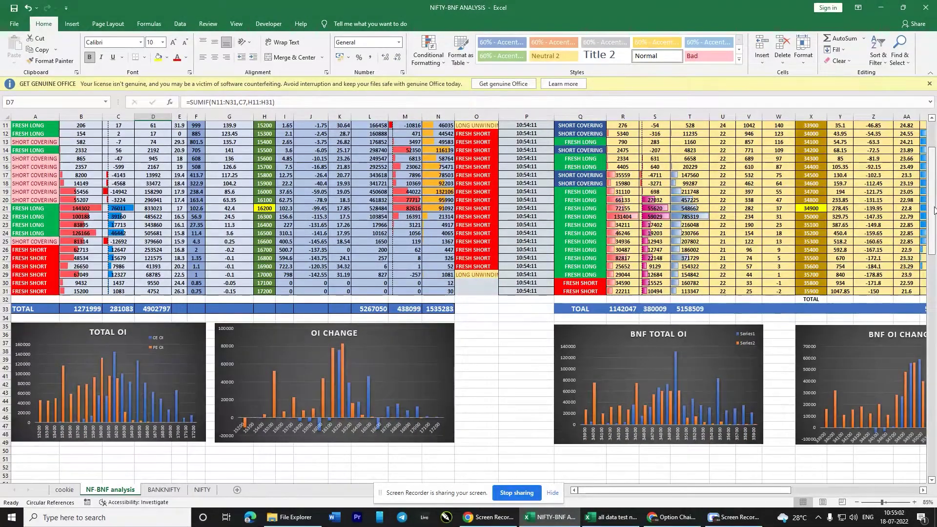
scroll(932, 205, up, 4)
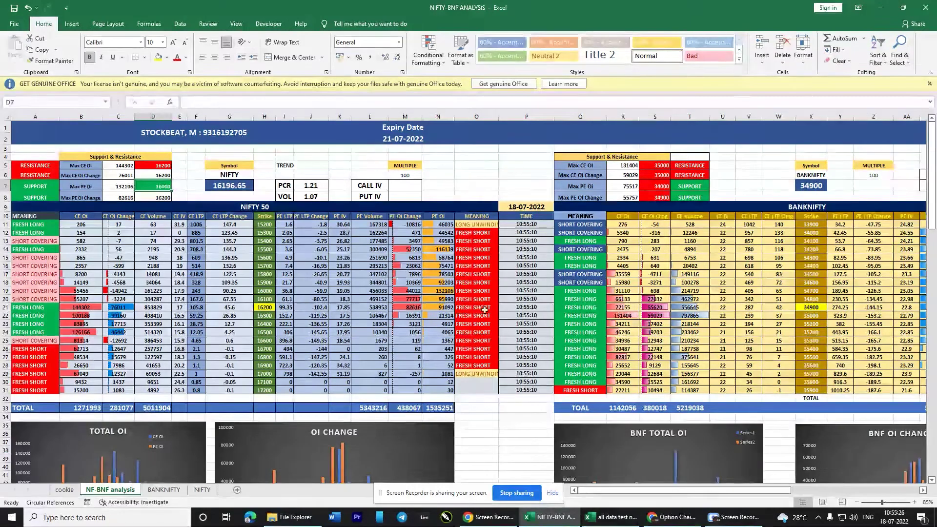
- Bring up the 'all data test new OFFICE' workbook's DASHBOARD sheet
drag(649, 491, 675, 493)
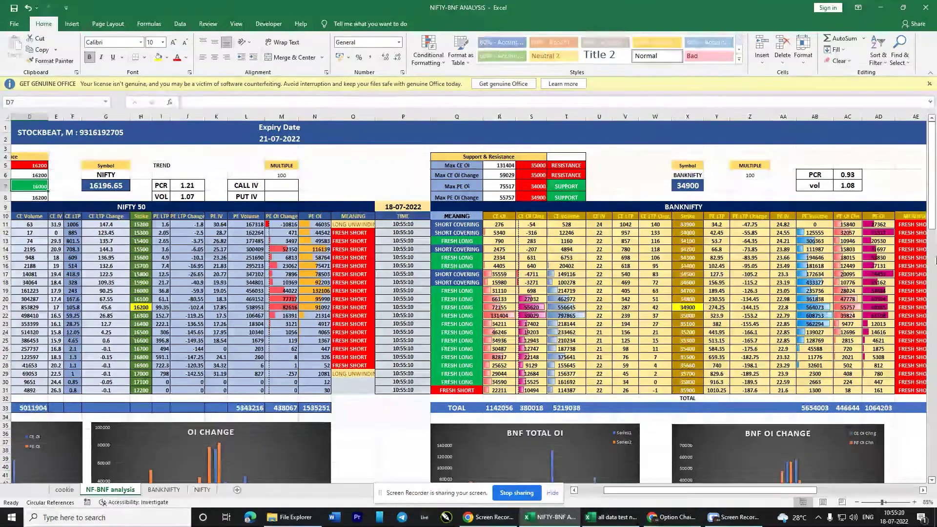
drag(685, 494, 694, 494)
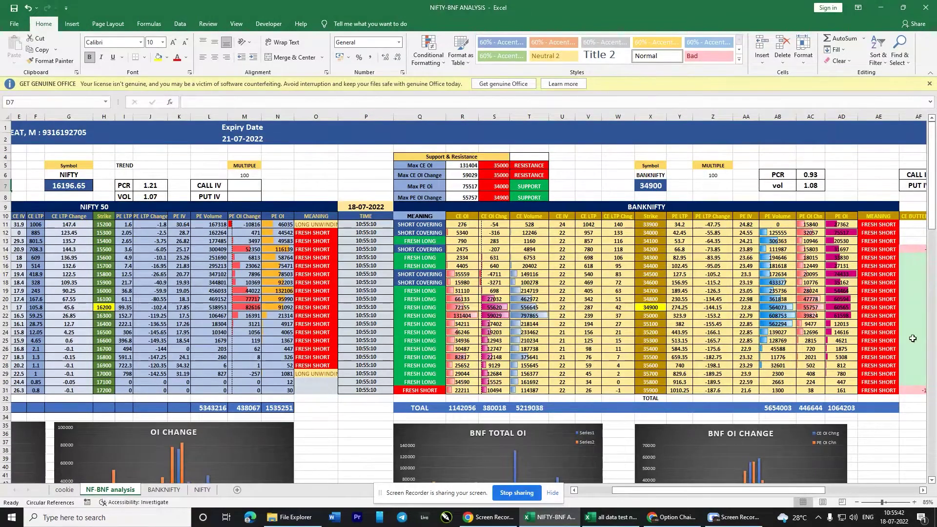
drag(638, 490, 590, 503)
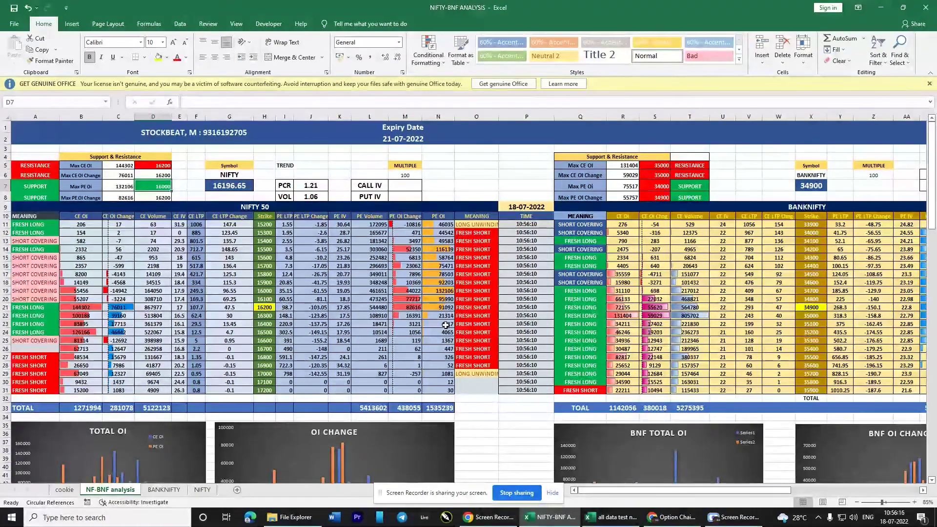
drag(627, 490, 641, 491)
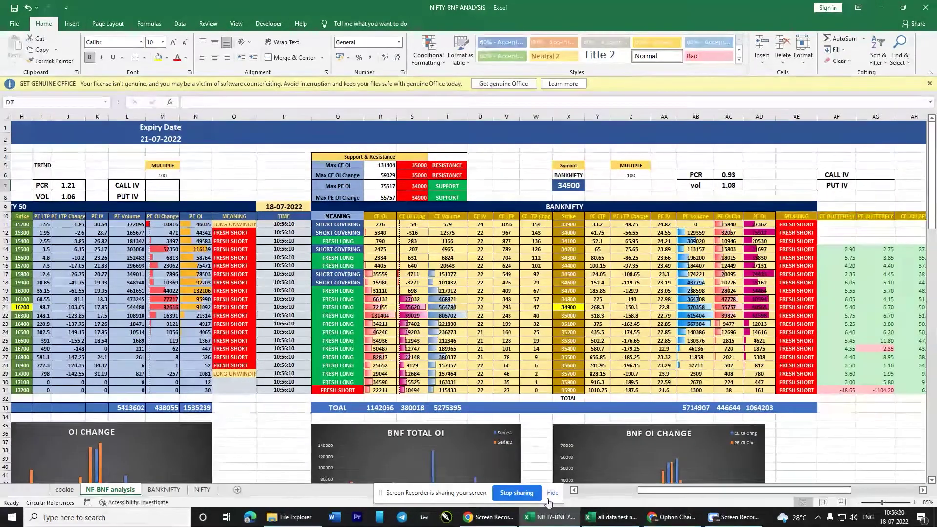
click(616, 520)
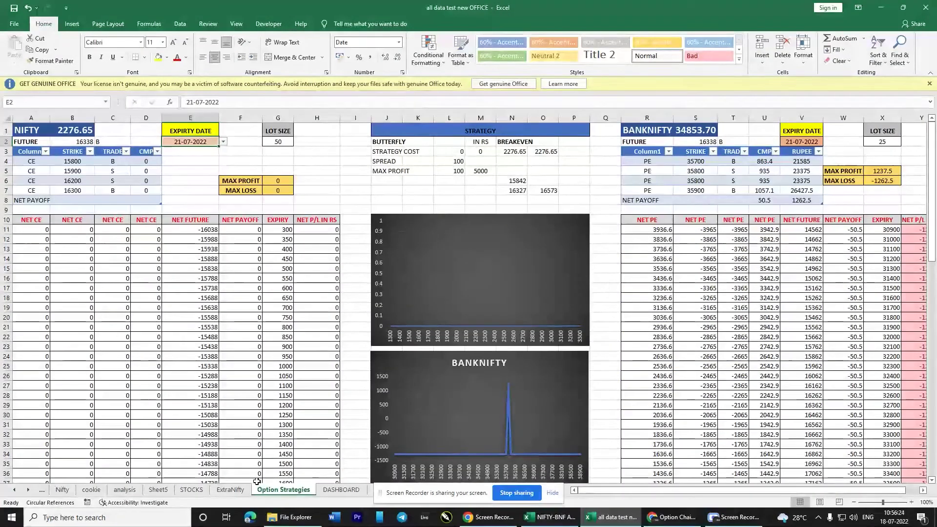
click(341, 490)
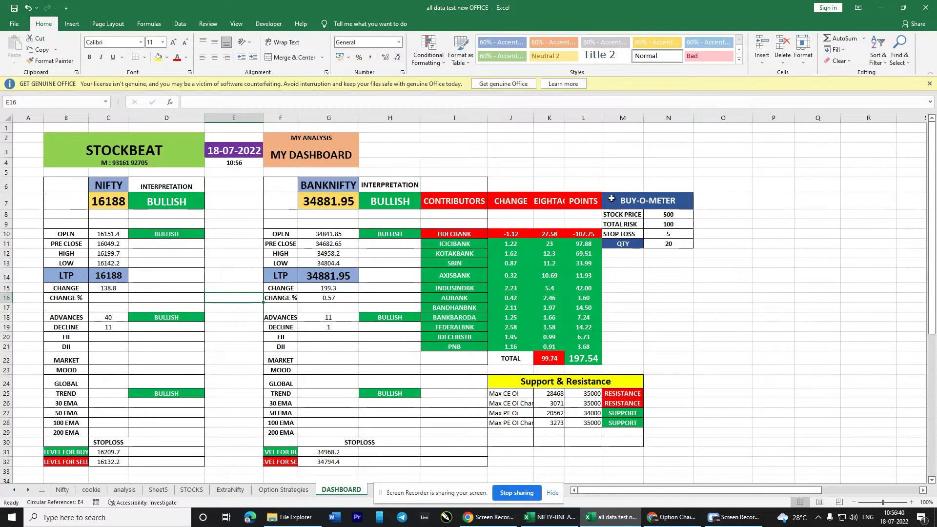
- Widen column K so WEIGHTAGE fits, then check HDFCBANK's points formula in L10
drag(565, 116, 586, 116)
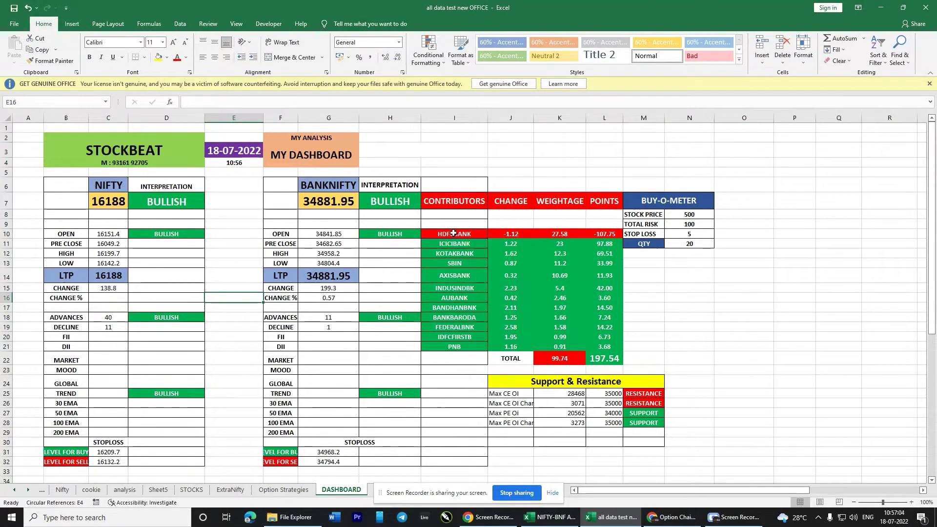
click(603, 234)
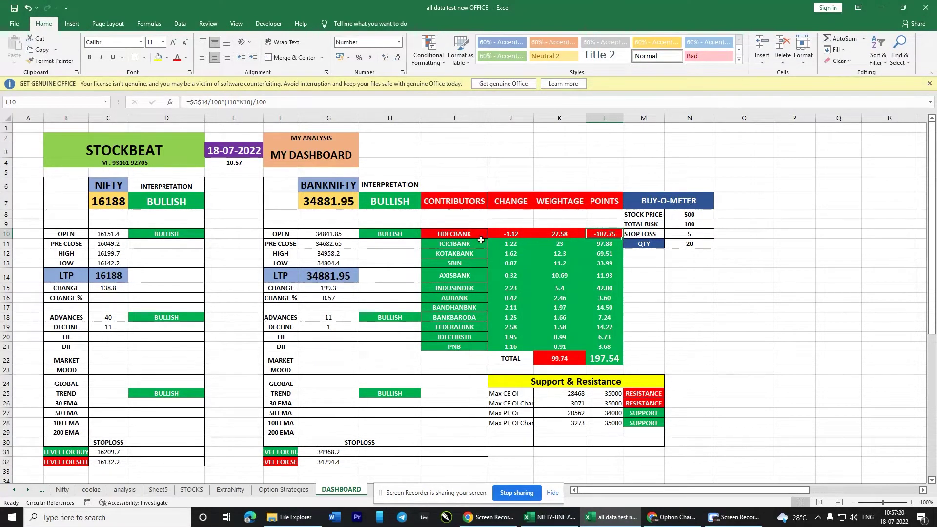
click(435, 234)
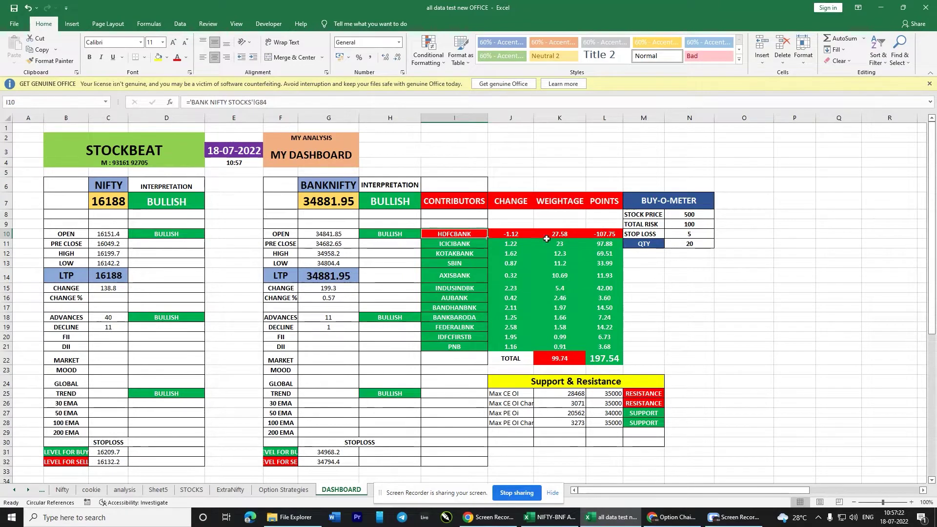
drag(445, 246, 607, 335)
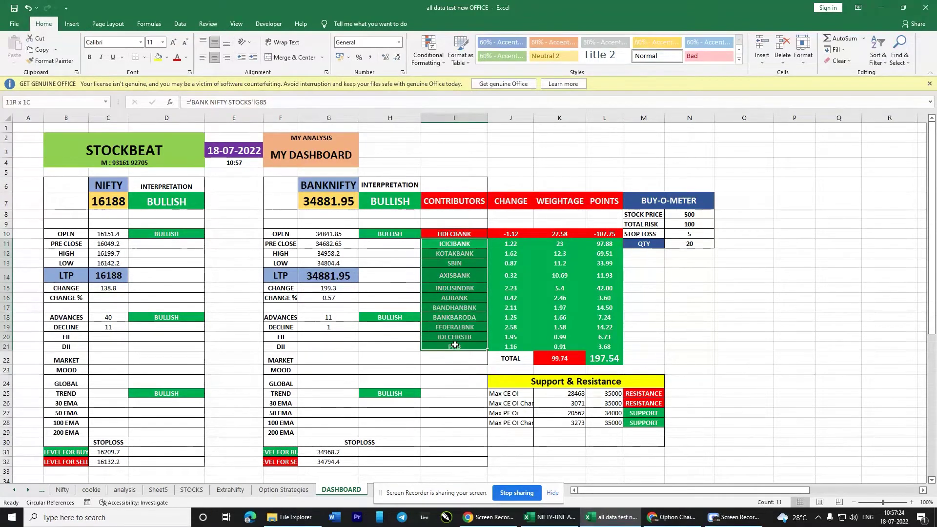
click(643, 317)
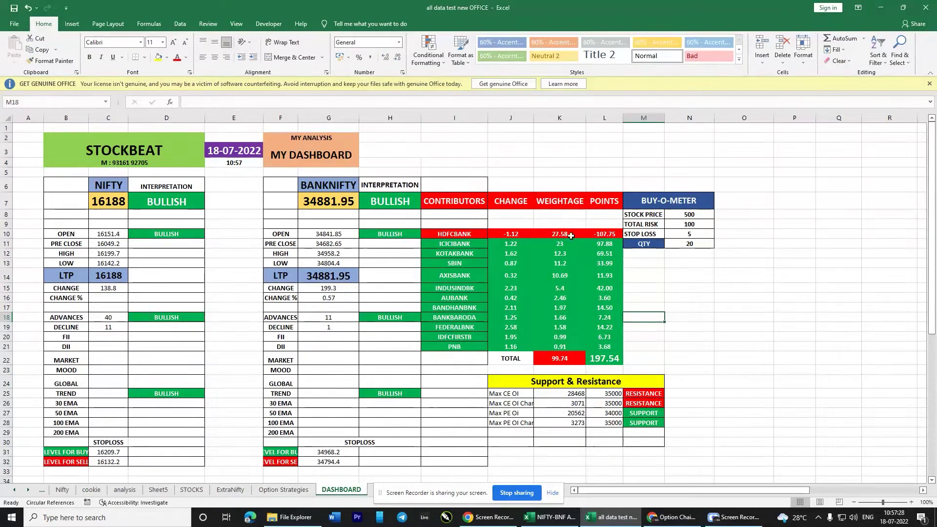
click(611, 363)
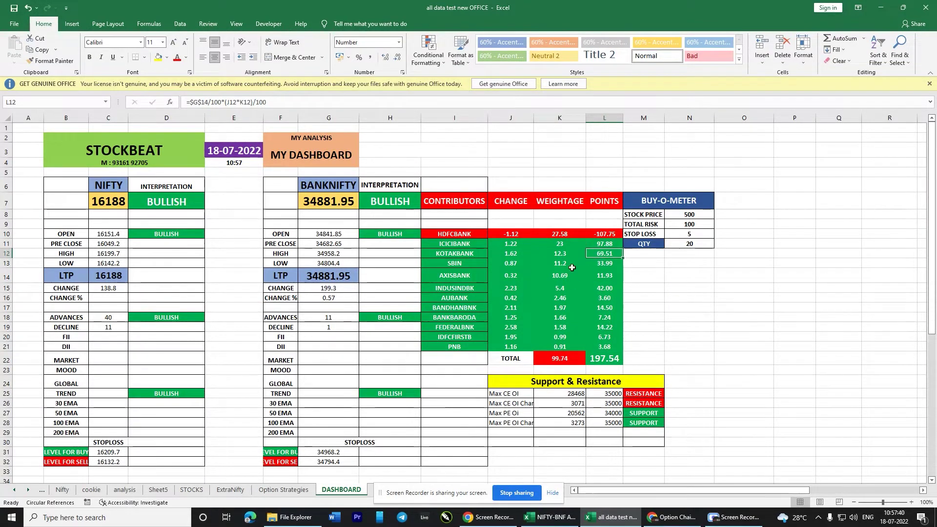
click(680, 268)
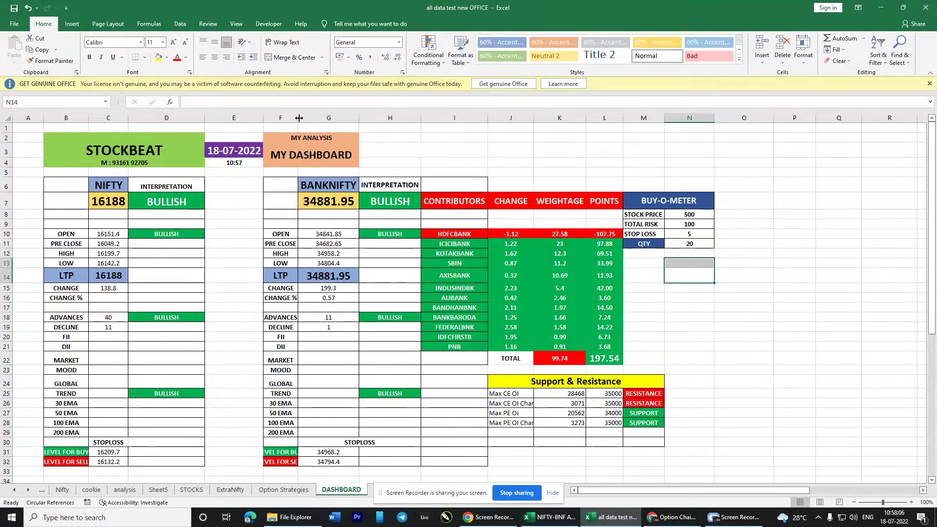
- Widen column F so the LEVEL FOR BUY and LEVEL FOR SELL labels fit
drag(299, 118, 312, 118)
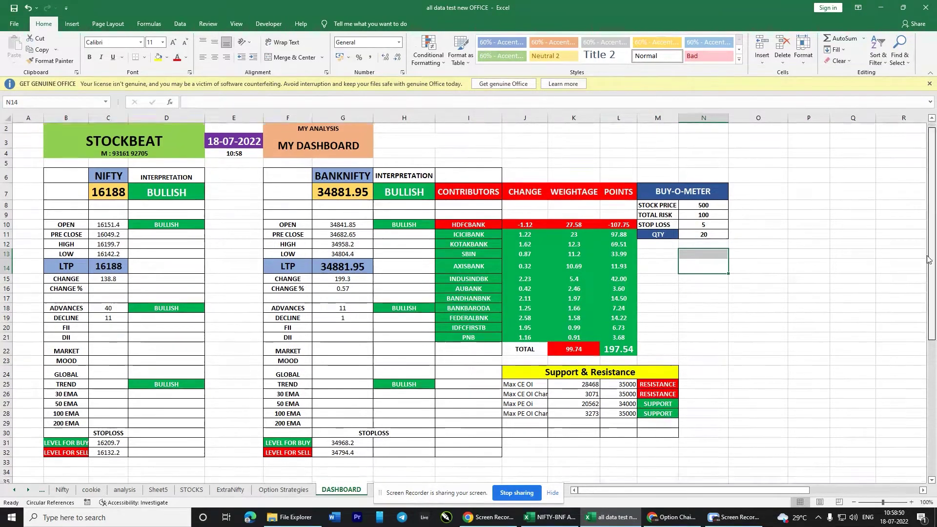
- Leave the NIFTY50 pivot on SELL and filter the F & O STOCKS pivot's SIGNAL to BUY
scroll(869, 357, down, 4)
scroll(917, 315, down, 2)
scroll(917, 315, down, 2)
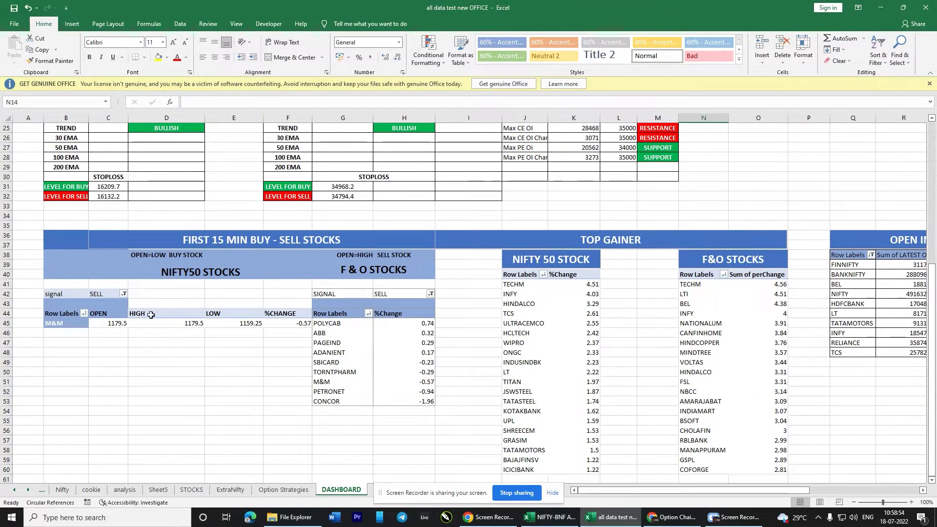
click(120, 294)
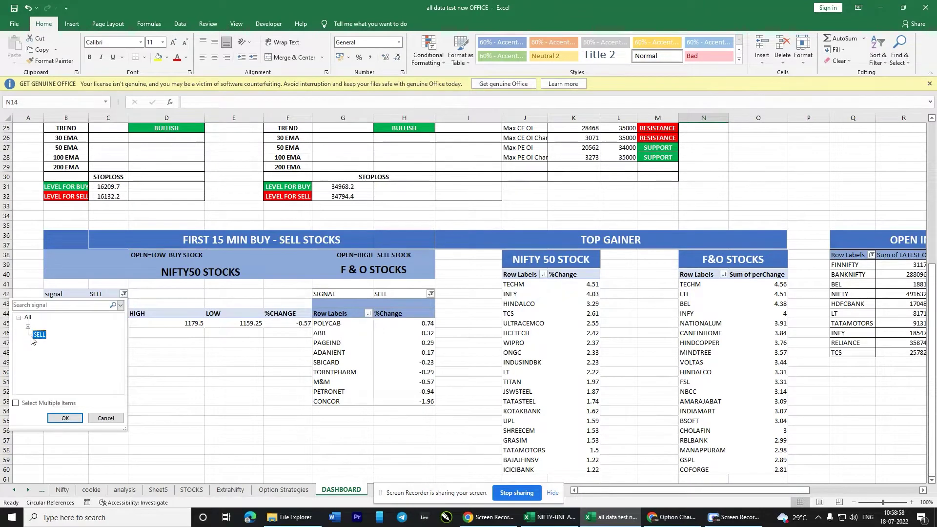
click(64, 418)
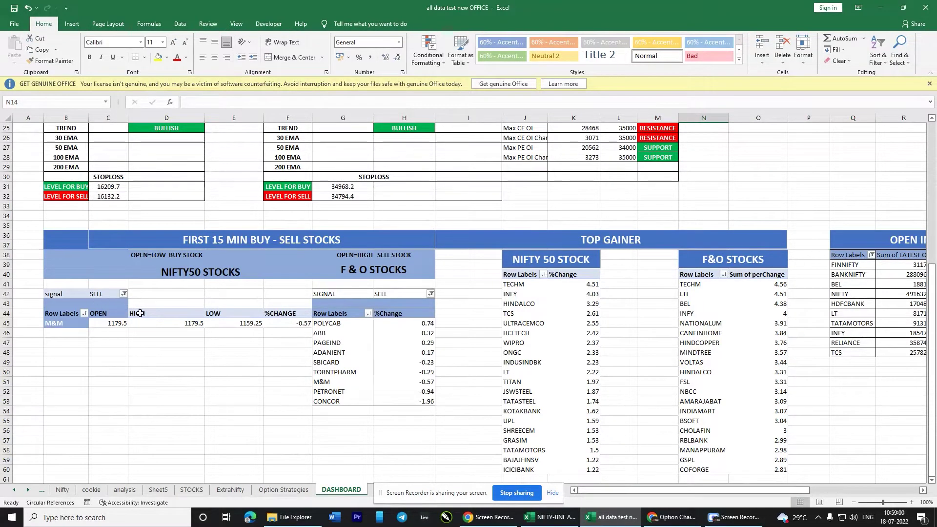
click(430, 294)
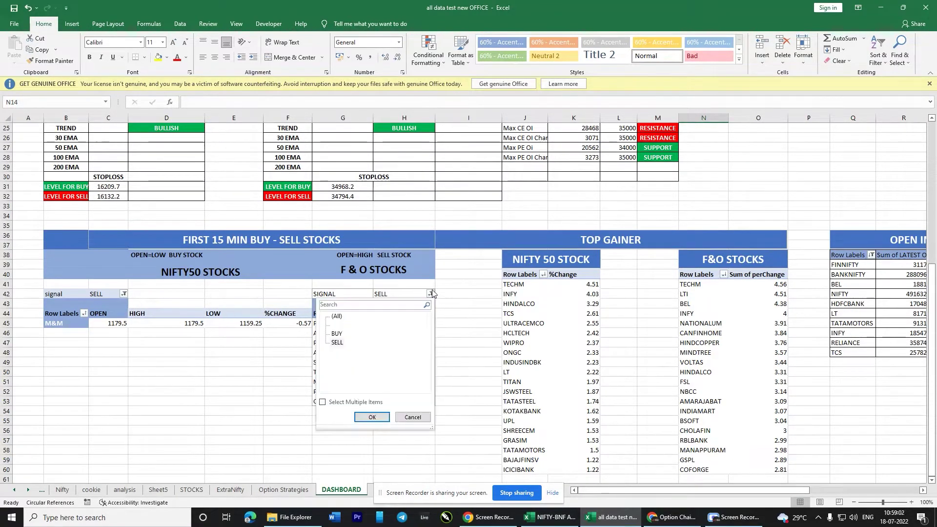
click(337, 334)
click(372, 417)
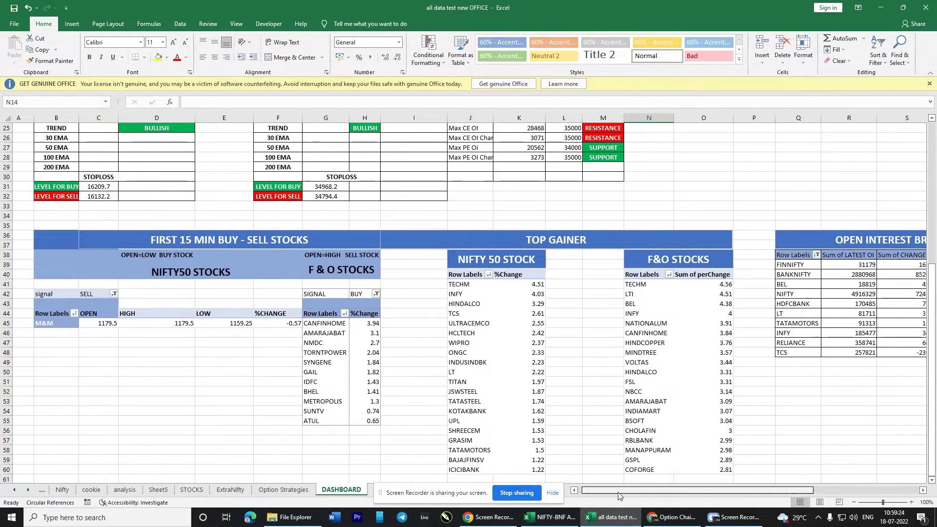
drag(600, 493, 650, 494)
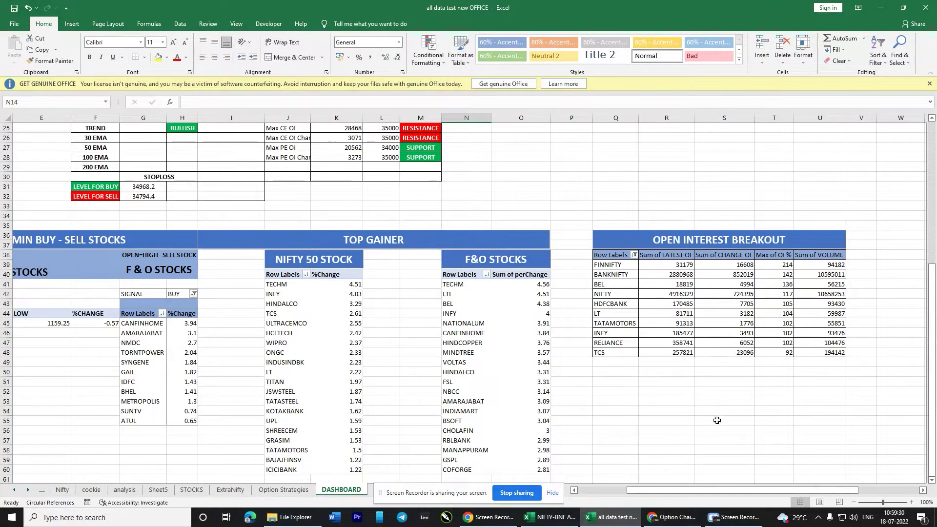
drag(701, 490, 665, 492)
- Widen column G so BANKNIFTY values such as 34881.95 show in full
drag(932, 278, 931, 142)
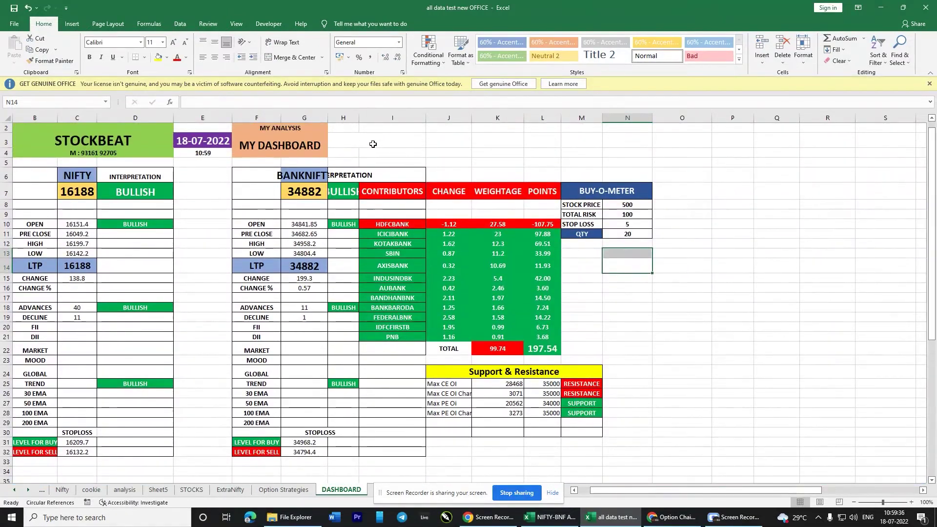
drag(326, 121, 342, 120)
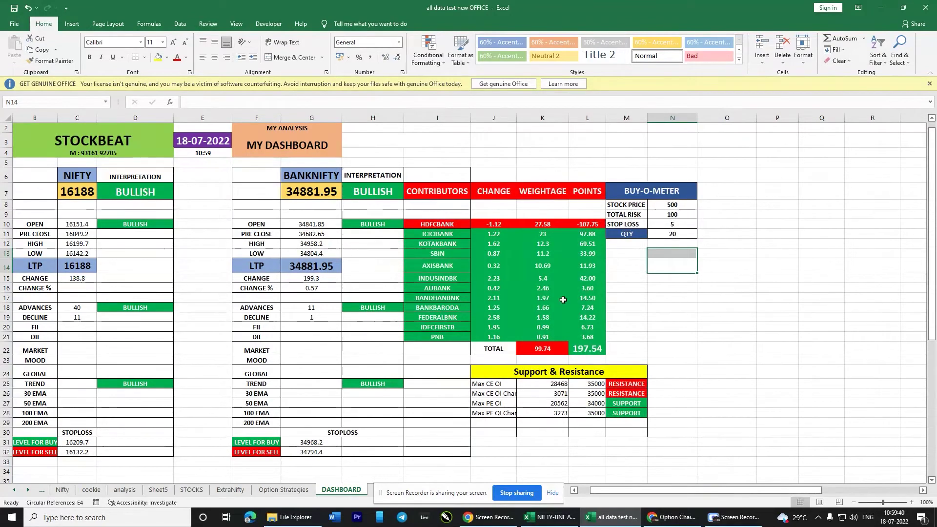
click(651, 344)
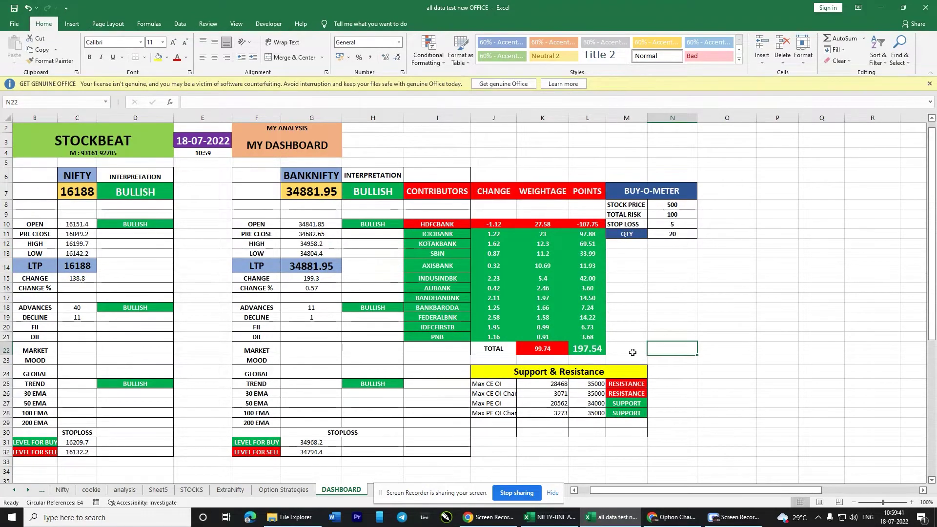
click(284, 490)
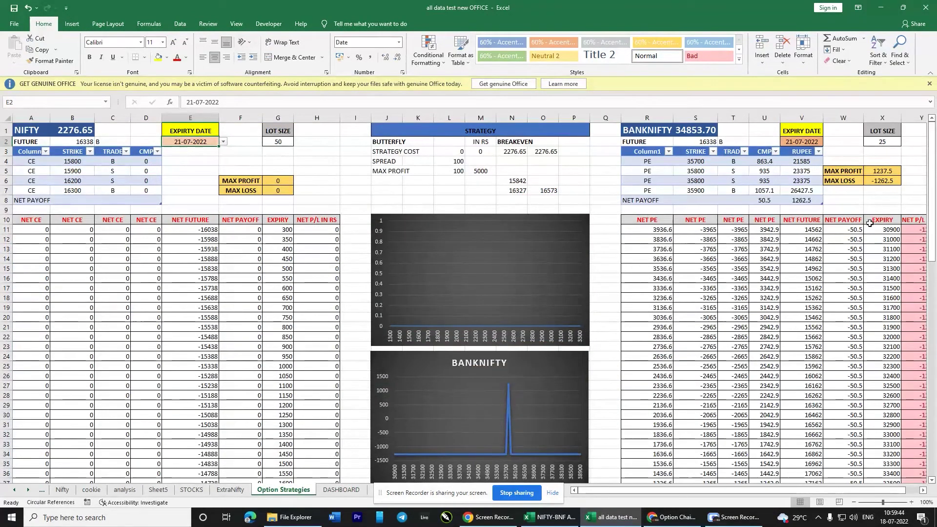
- View the Option Strategies sheet's BANKNIFTY put spread at strikes 35700, 35800 and 35900
click(822, 142)
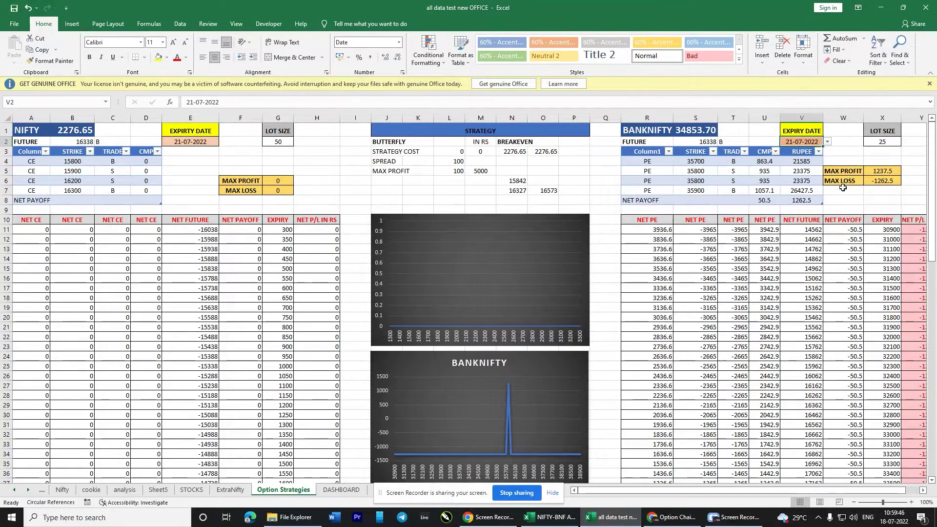
click(543, 191)
click(596, 189)
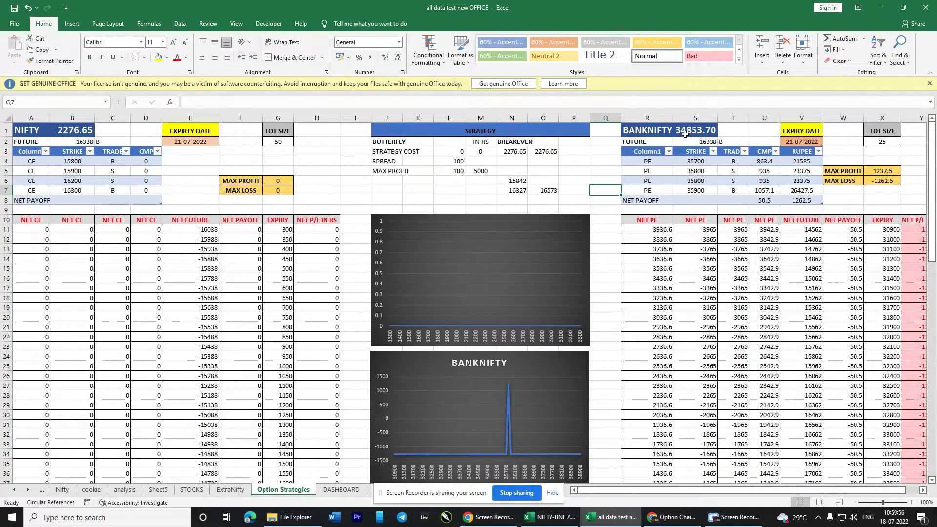
- Set the second and third BANKNIFTY legs' strikes to 34800
click(692, 172)
text(348)
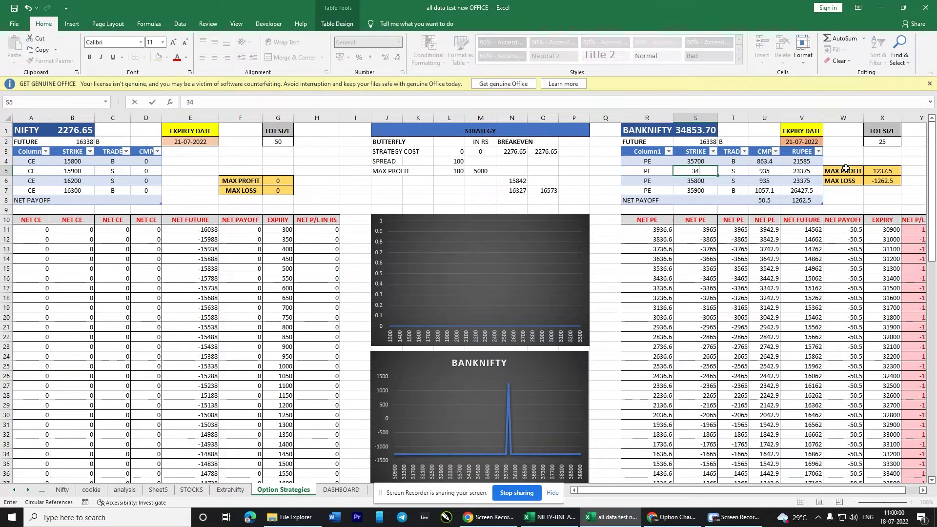
text(00)
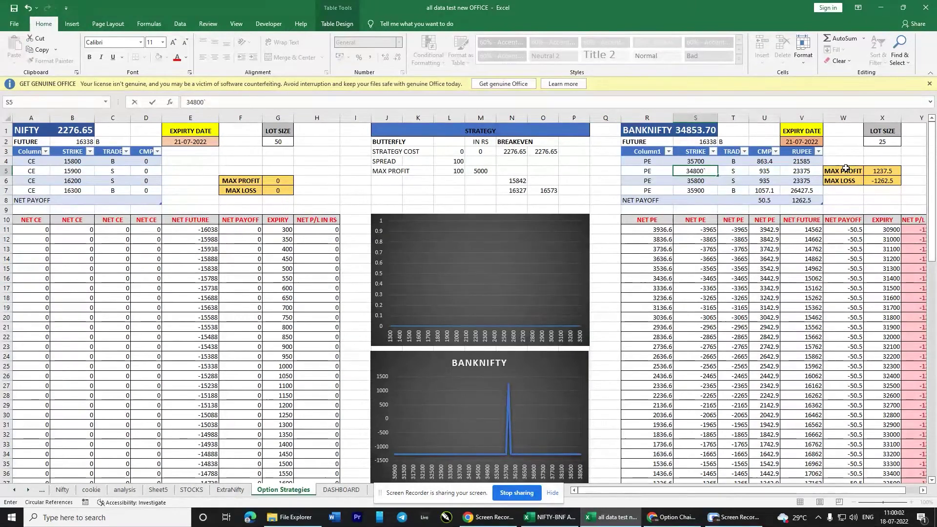
key(Tab)
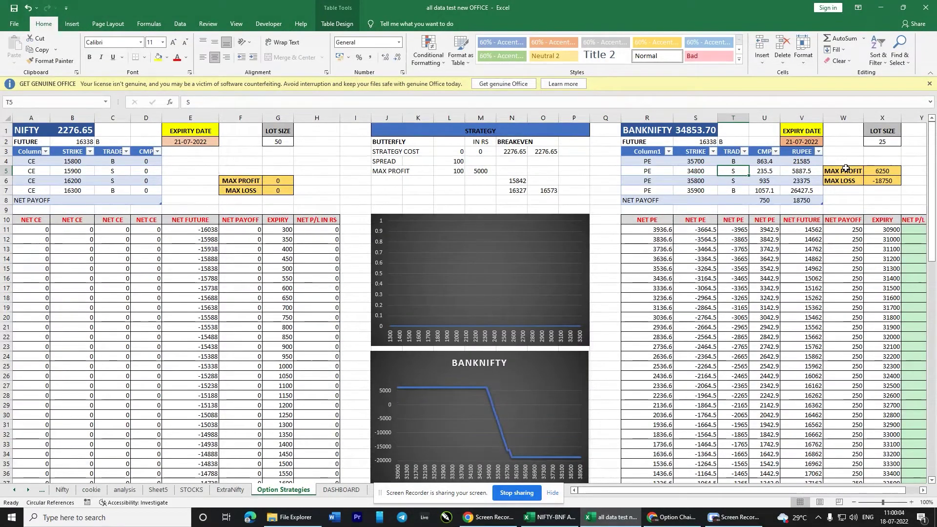
key(Return)
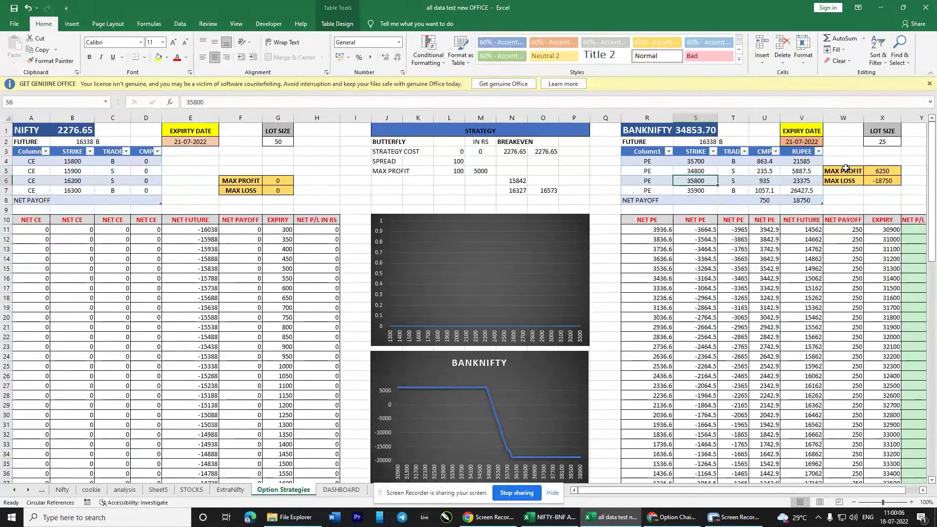
text(3)
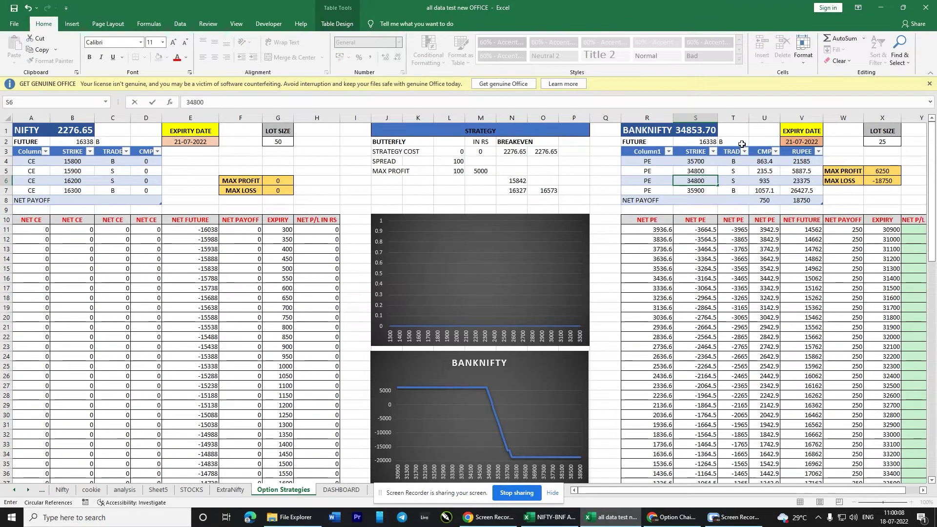
- Change all four BANKNIFTY legs' option type to CE
click(664, 171)
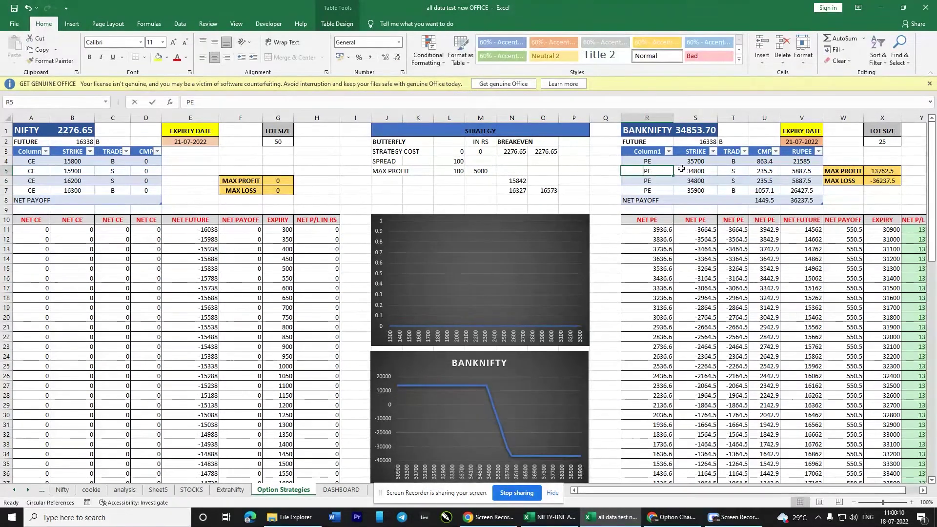
text(CE)
key(Return)
text(CE)
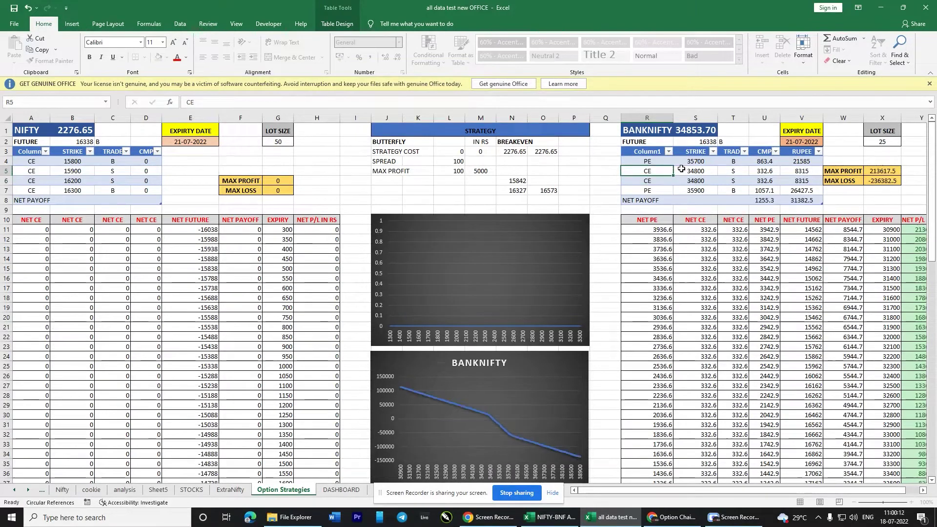
key(Up)
key(Up)
text(CE)
key(Return)
key(Down)
key(Down)
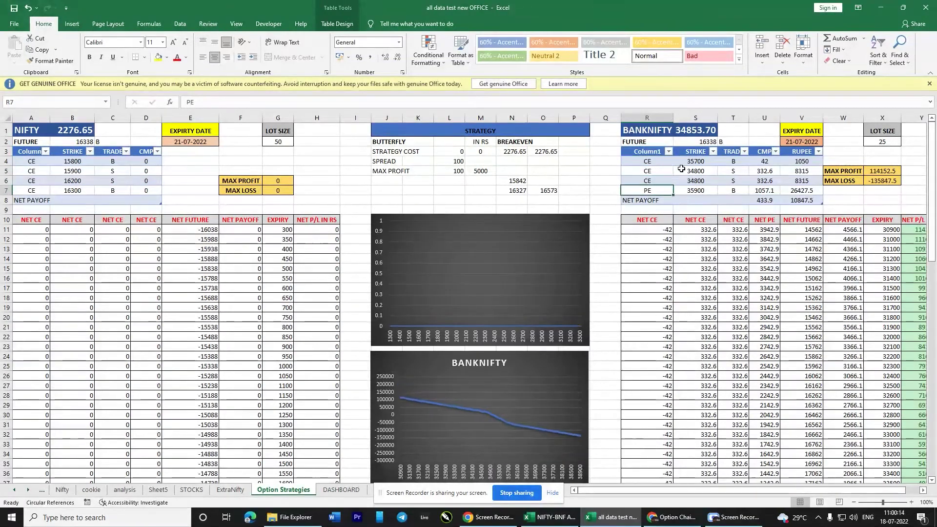
text(CE)
click(705, 172)
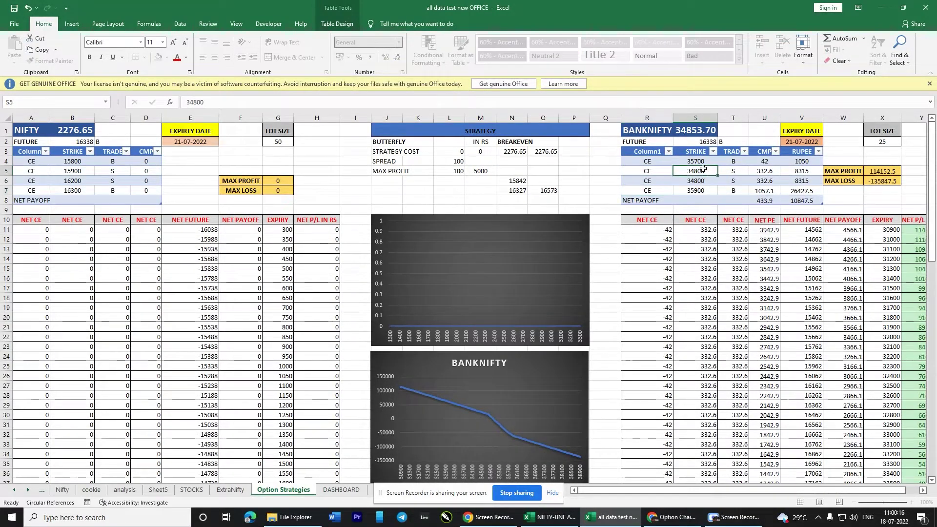
key(Up)
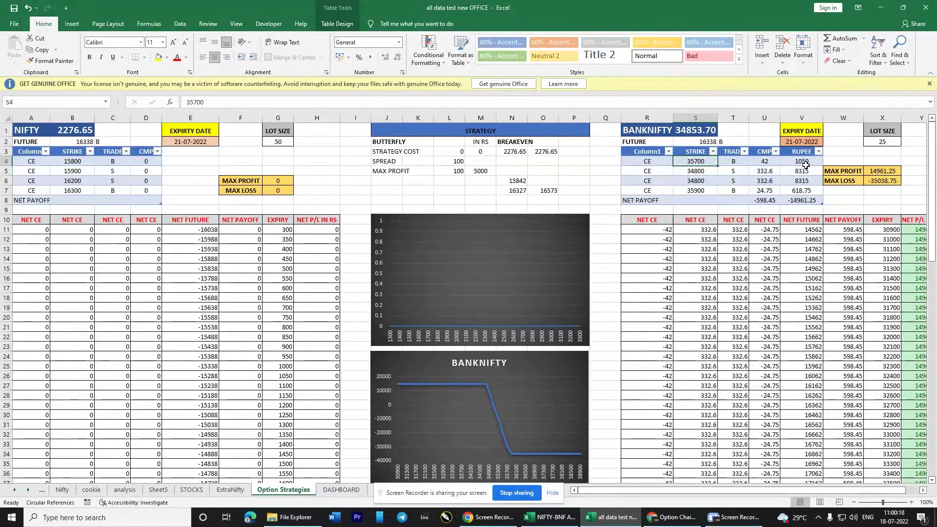
- Set the fourth leg's strike to 34900 and the first leg's to 34700
text(34)
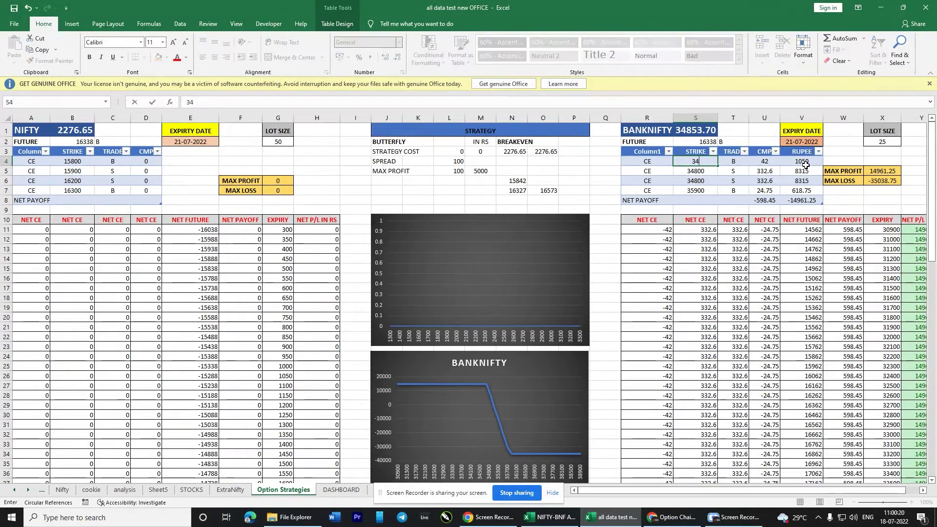
text(600`)
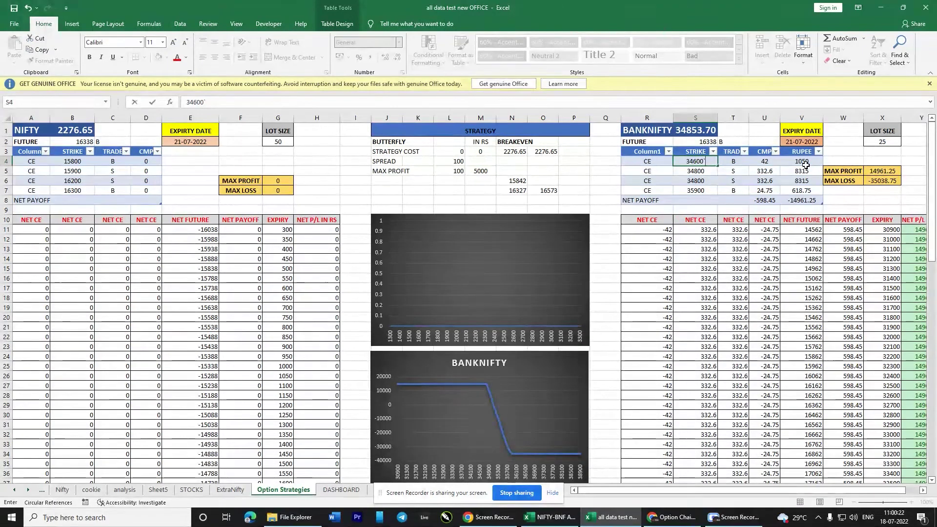
click(695, 192)
text(349)
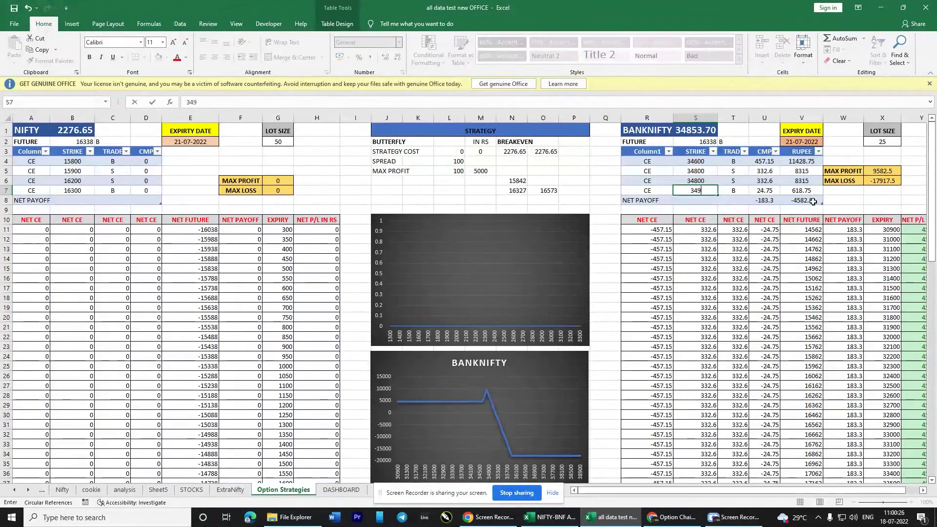
text(00)
key(Return)
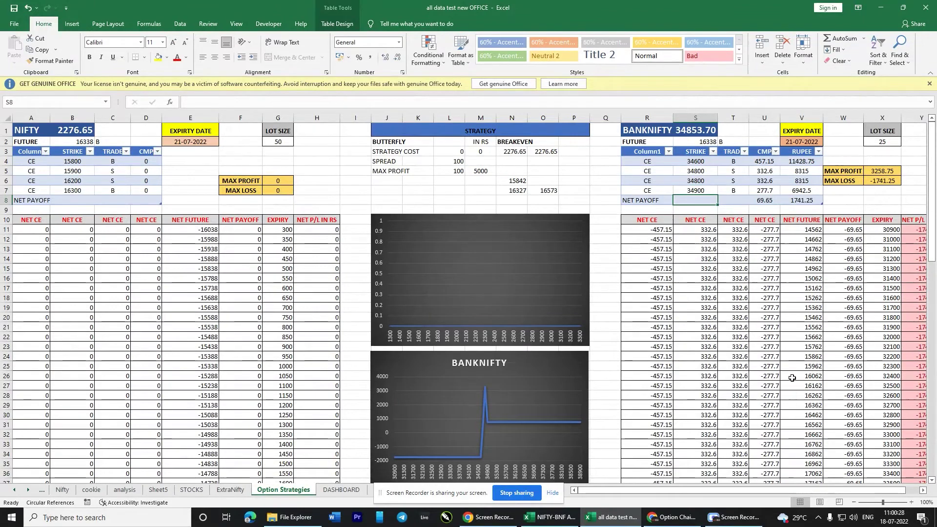
click(707, 192)
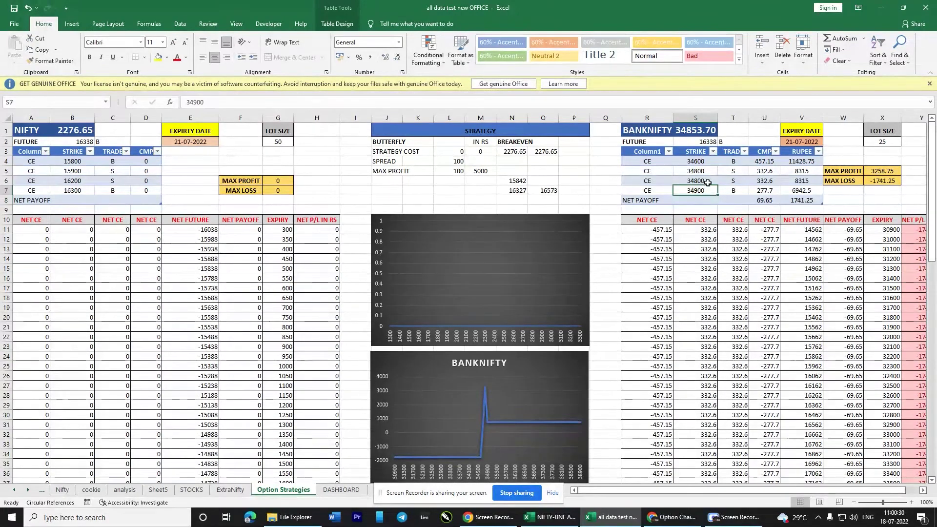
click(703, 165)
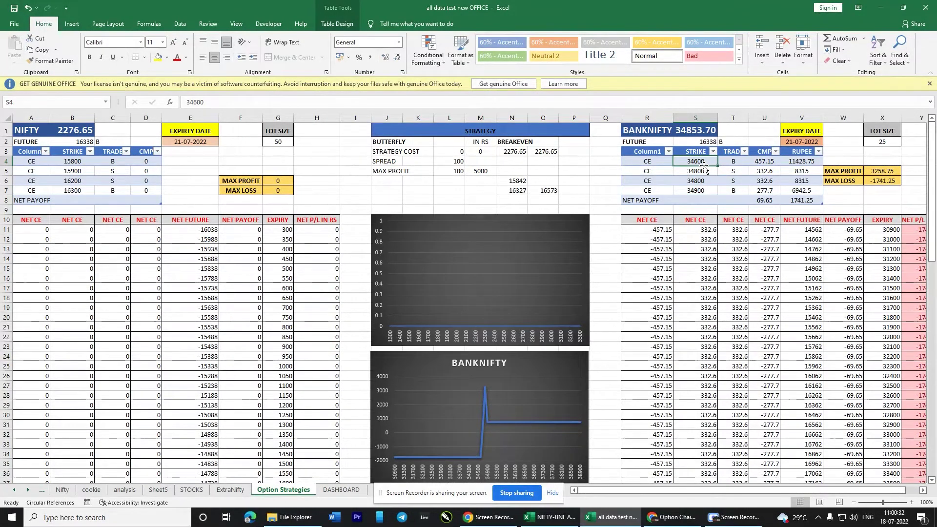
text(348)
text(0)
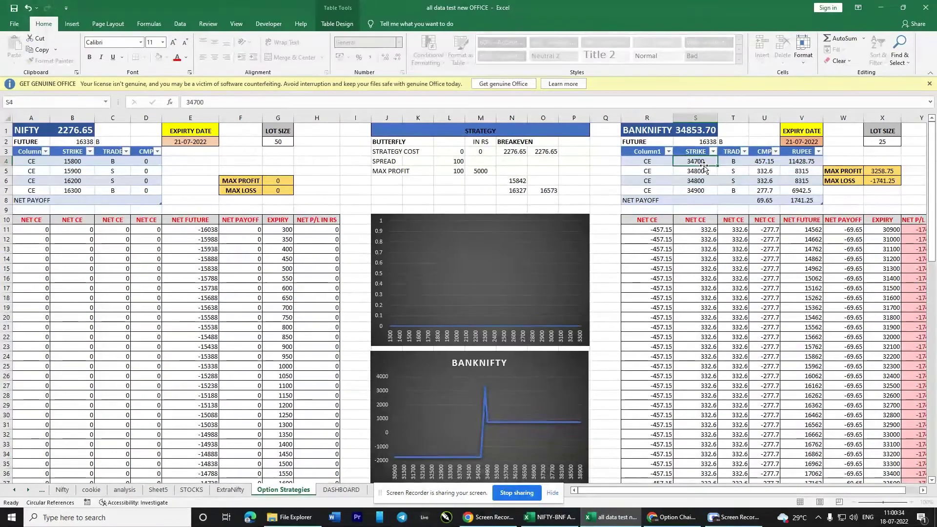
key(Return)
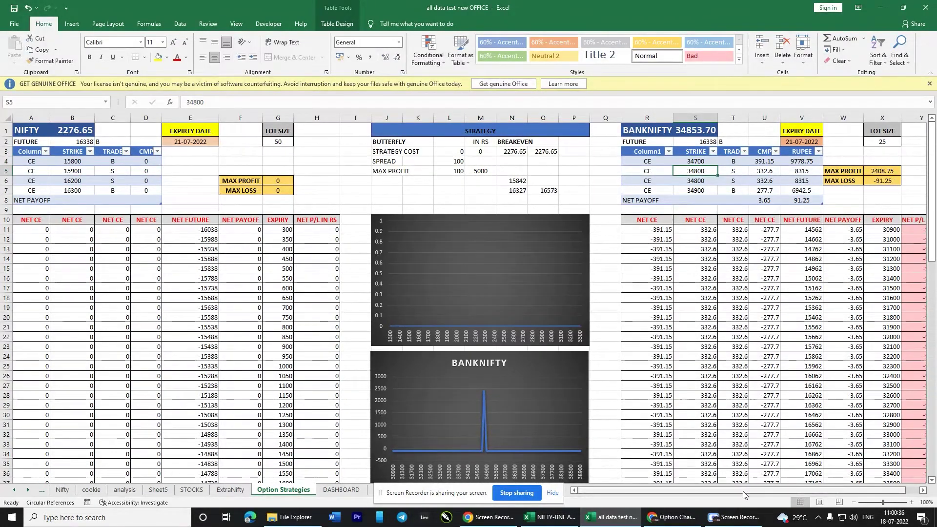
drag(743, 491, 784, 492)
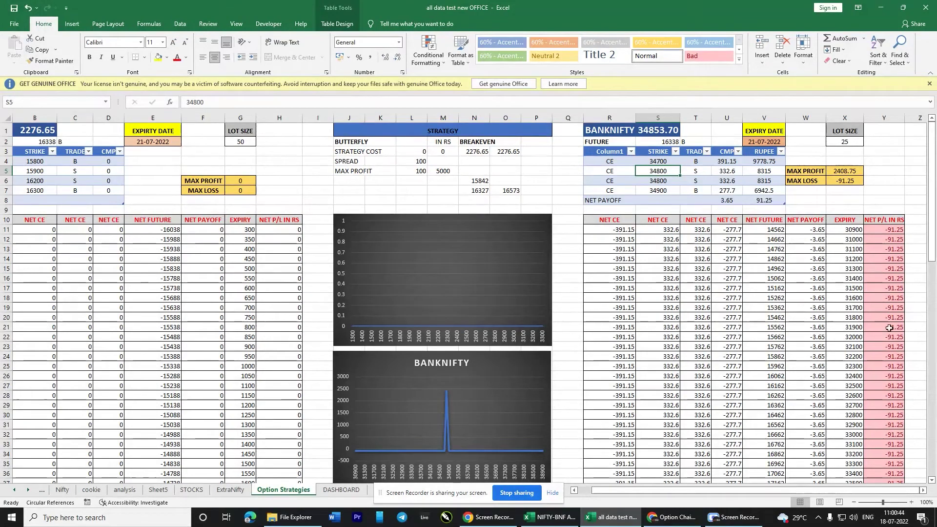
drag(932, 198, 930, 283)
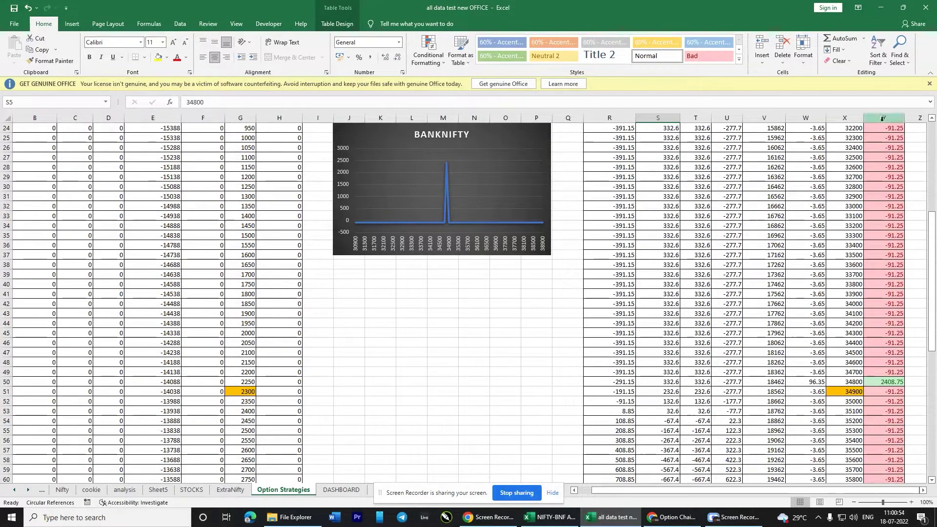
scroll(933, 297, up, 2)
scroll(932, 283, up, 2)
scroll(923, 254, up, 4)
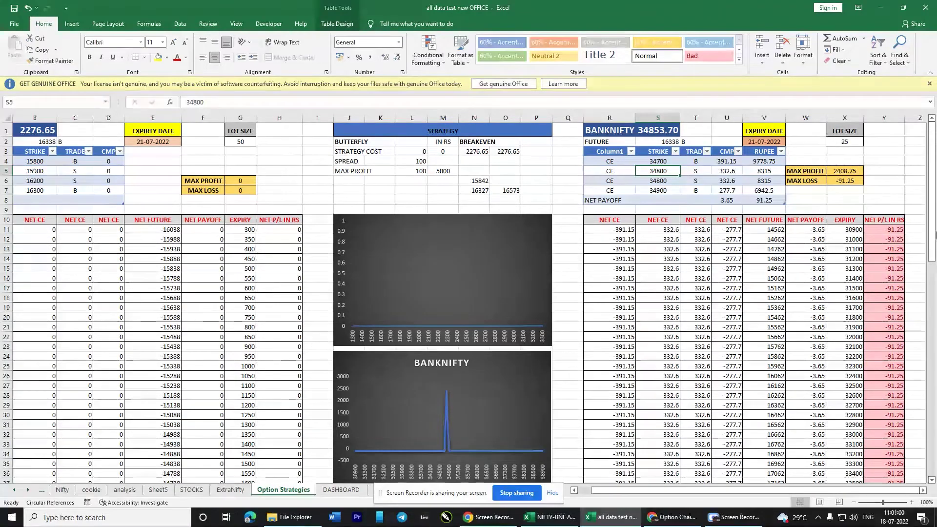
drag(933, 214, 910, 318)
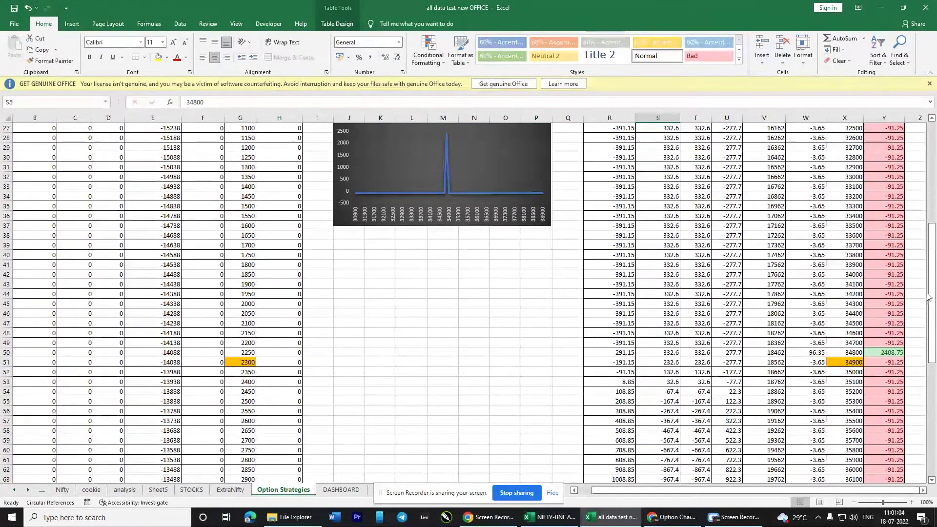
scroll(885, 209, down, 7)
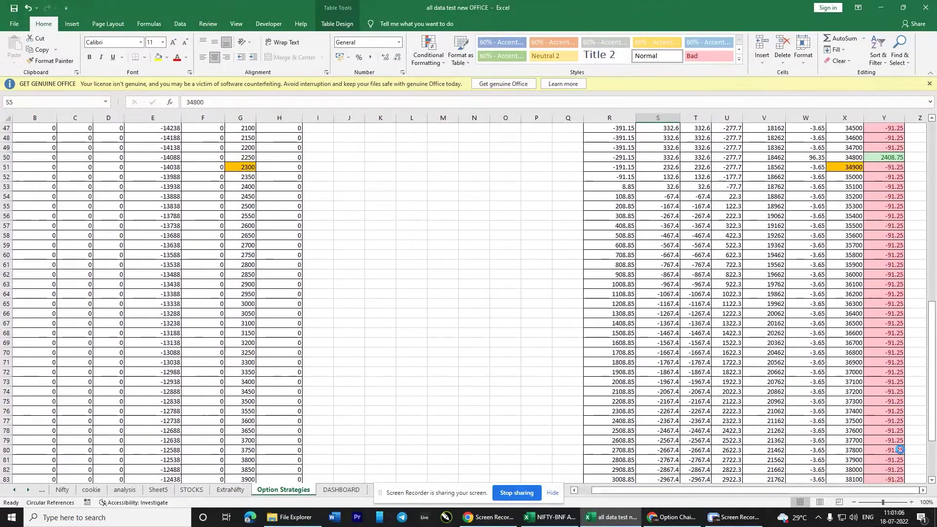
mouse_move(933, 380)
mouse_down()
mouse_move(933, 412)
mouse_move(922, 275)
mouse_up()
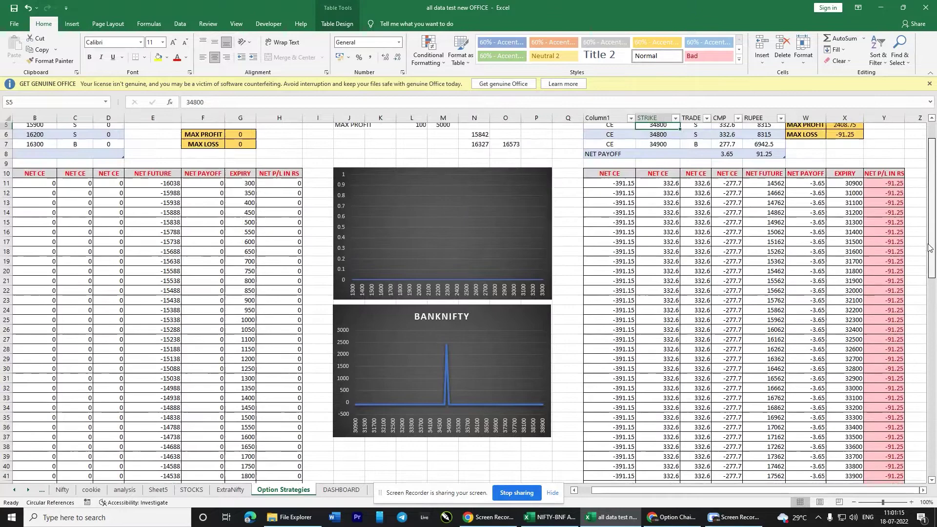
drag(934, 350, 934, 267)
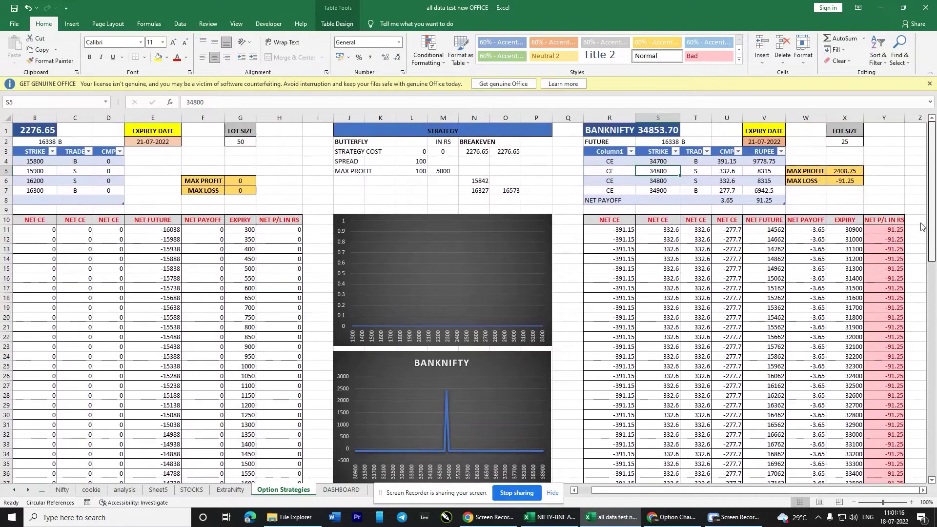
drag(762, 490, 749, 490)
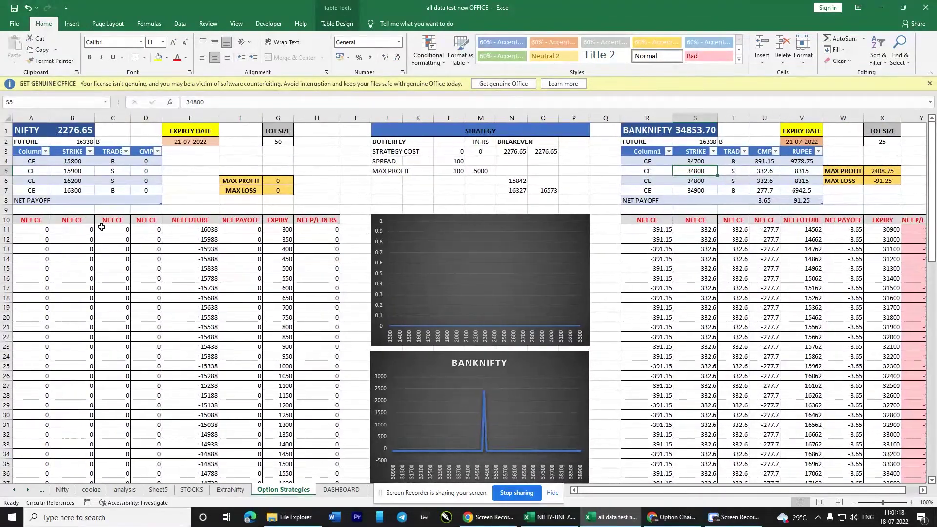
- Check the NIFTY strike cells and scroll through the payoff rows showing 31805 maximum profit
click(81, 172)
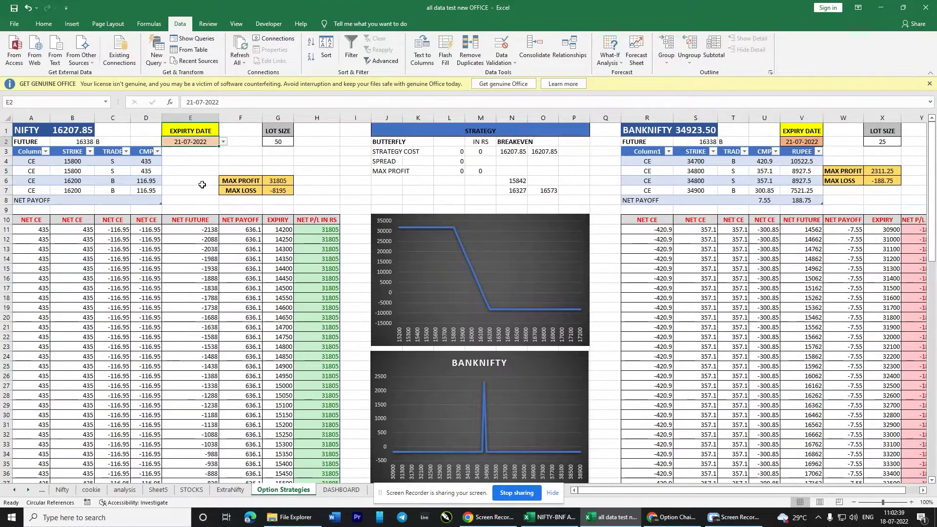
click(202, 185)
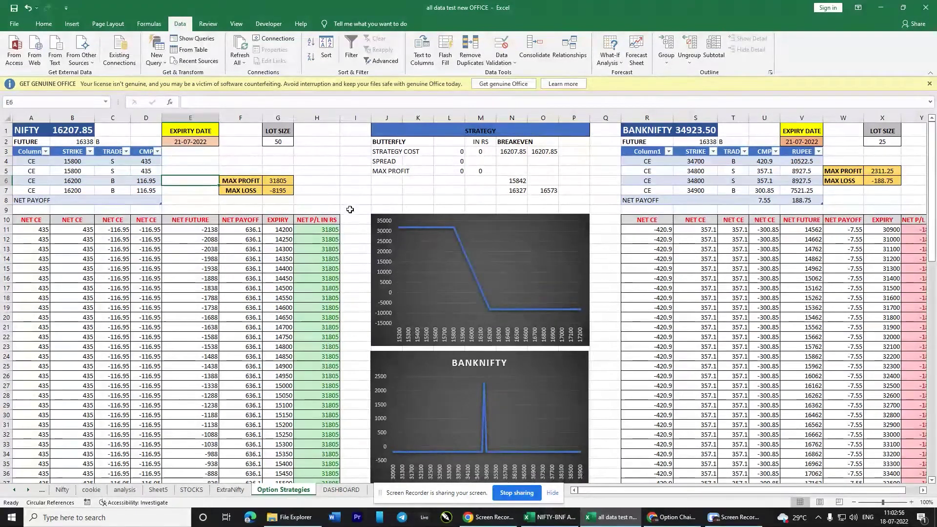
drag(935, 185, 923, 265)
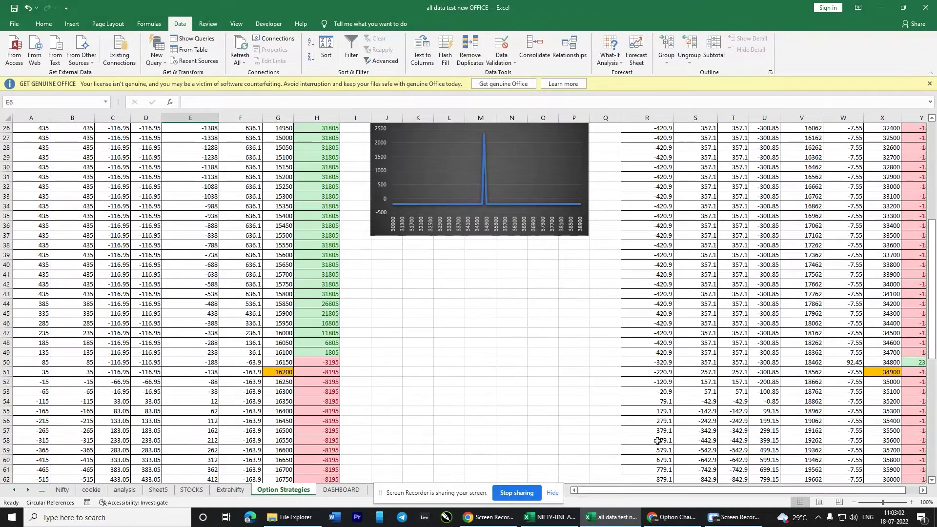
drag(933, 295, 929, 402)
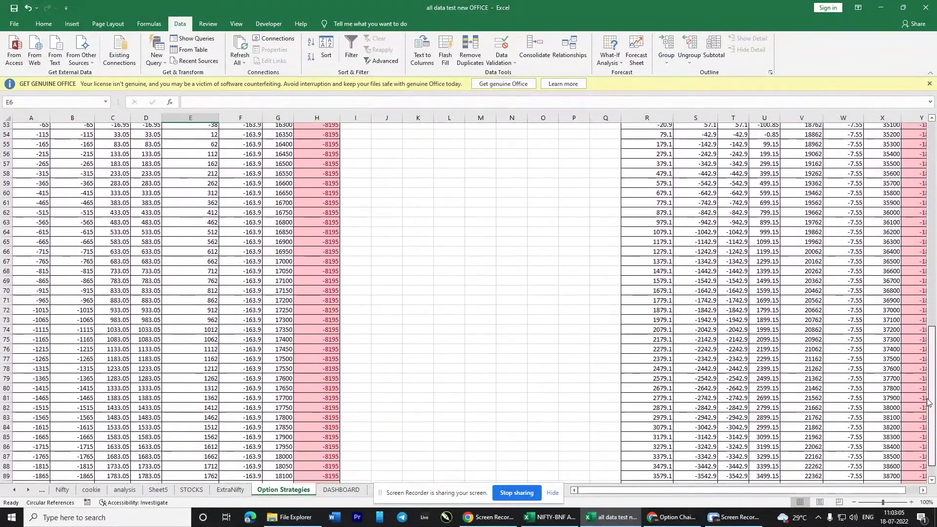
drag(929, 402, 901, 249)
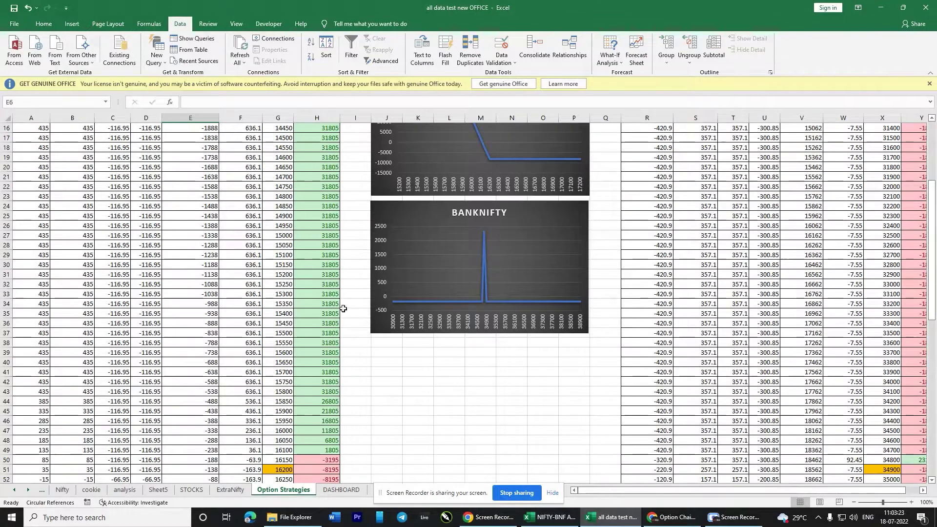
scroll(424, 216, up, 5)
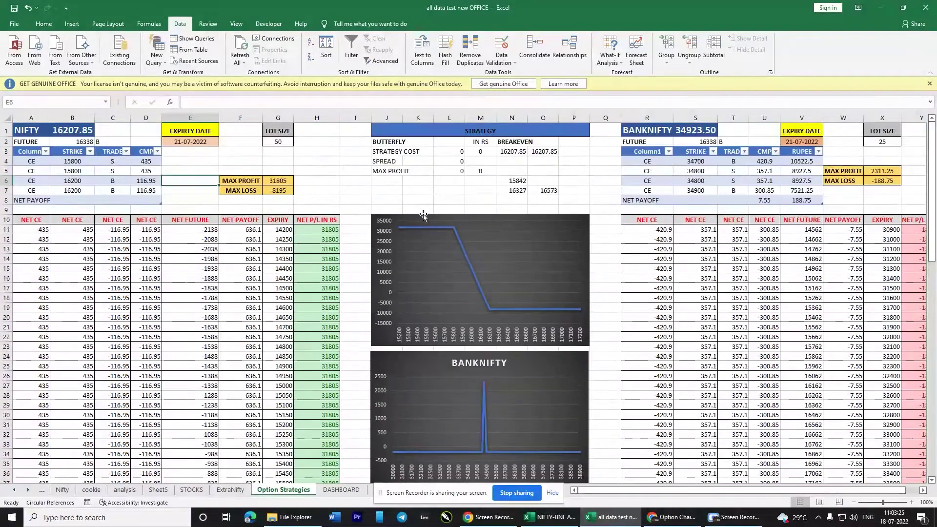
- Enter B, B, S, S as the NIFTY legs' trade sides, buying 15800 and selling 16200 calls
click(125, 164)
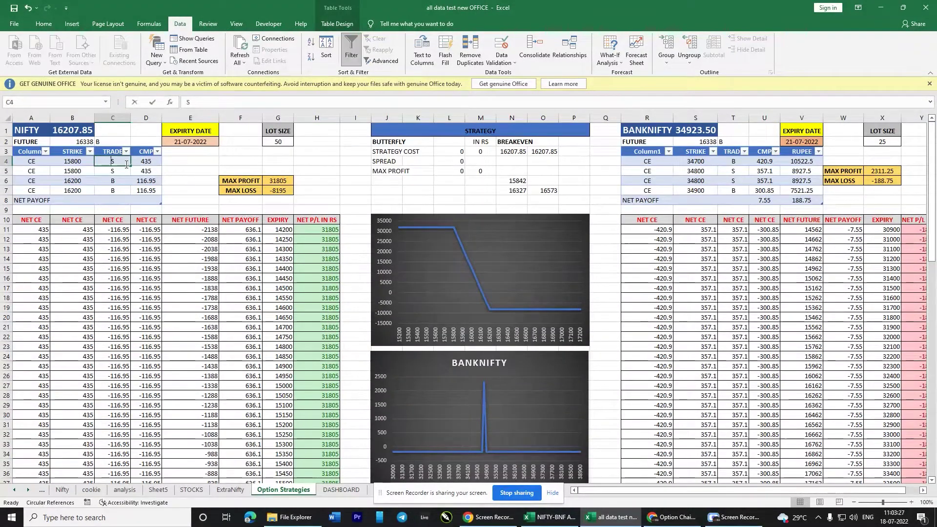
text(B)
key(Return)
text(B)
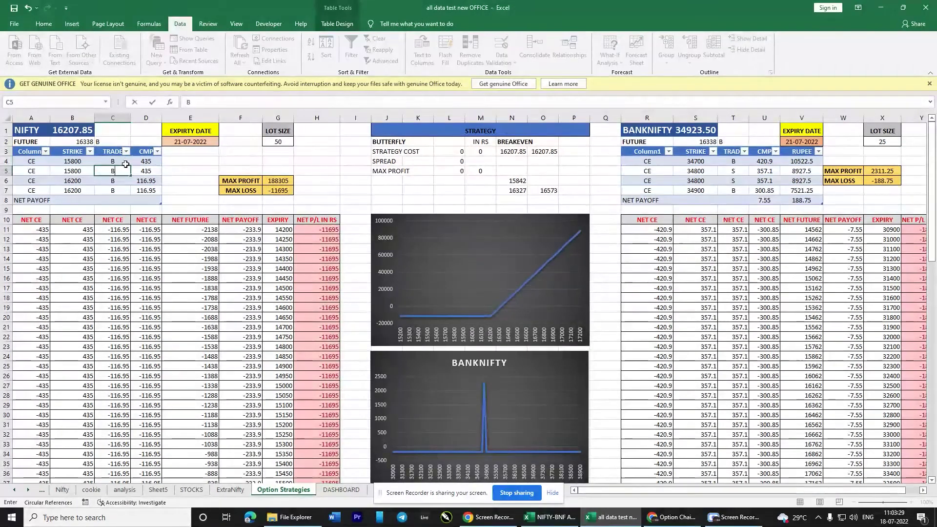
key(Return)
text(S)
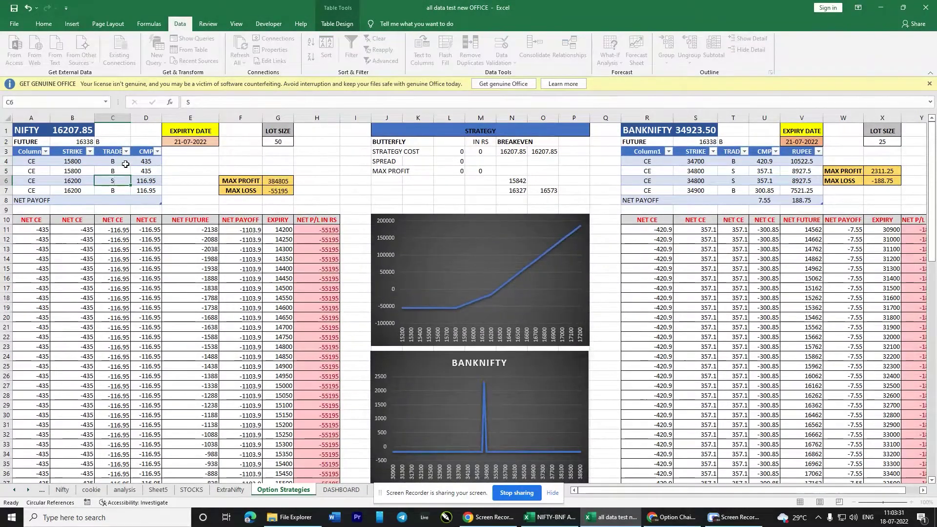
key(Return)
text(S)
key(Return)
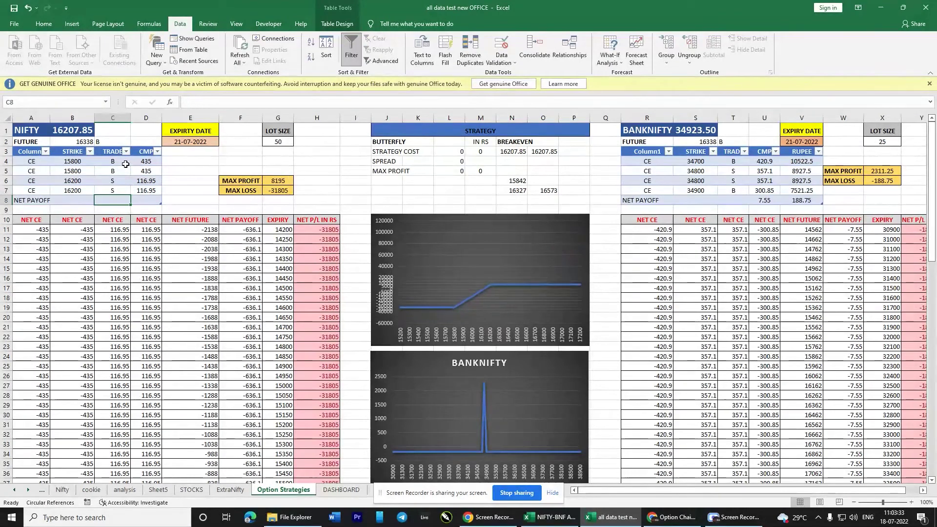
mouse_move(931, 152)
mouse_down()
mouse_move(931, 218)
mouse_move(924, 197)
mouse_move(916, 241)
mouse_up()
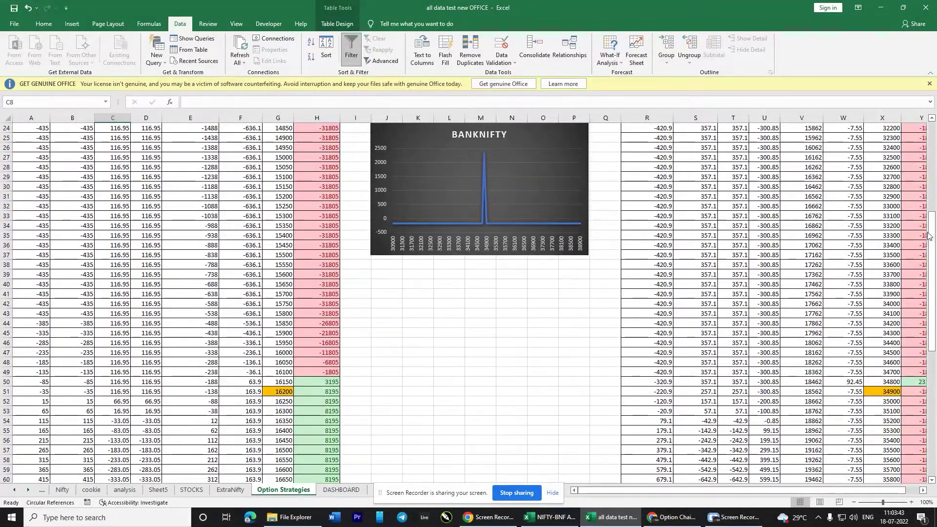
scroll(399, 382, down, 3)
scroll(400, 382, down, 1)
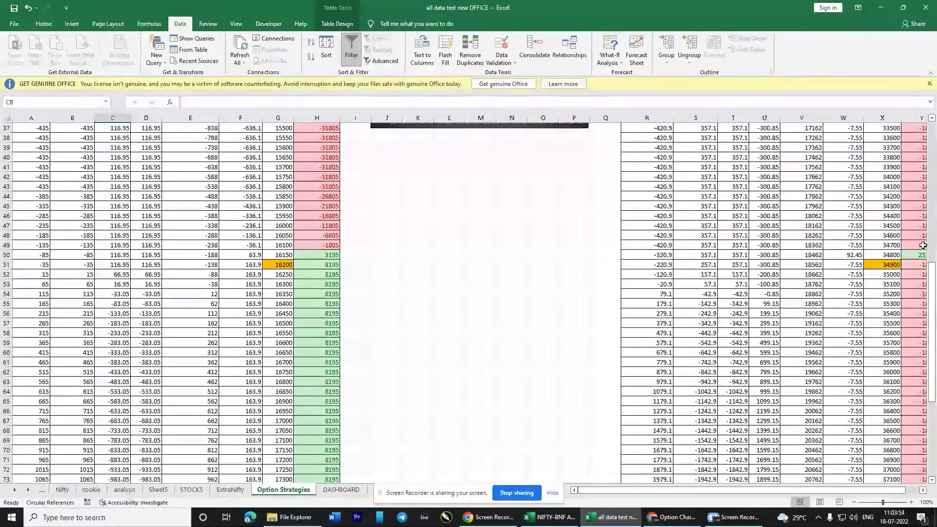
mouse_move(932, 271)
mouse_down()
mouse_move(931, 354)
mouse_move(921, 141)
mouse_up()
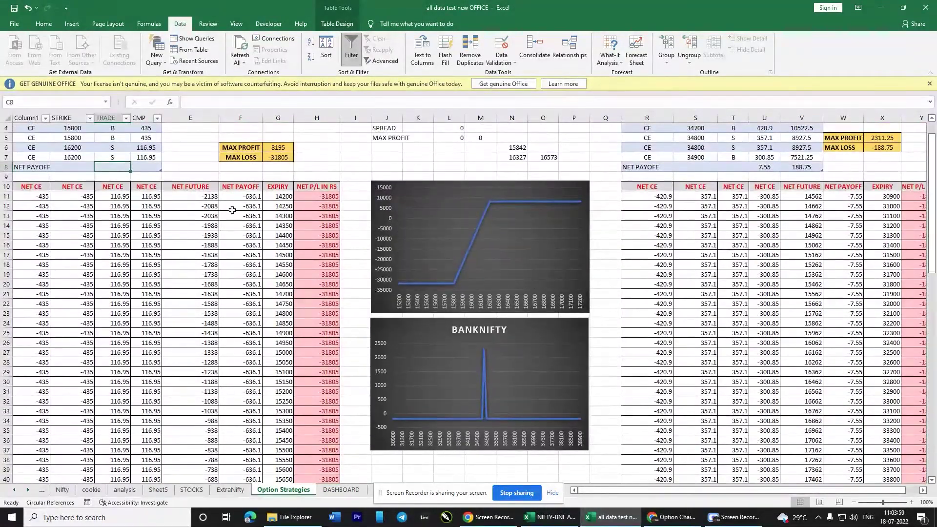
- Change the third and fourth NIFTY legs' strikes to 16000
click(88, 147)
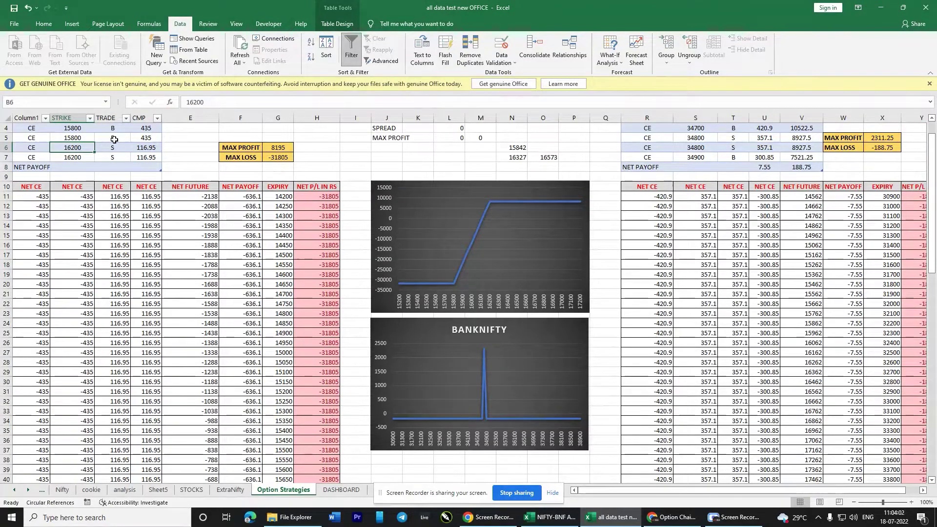
text(16)
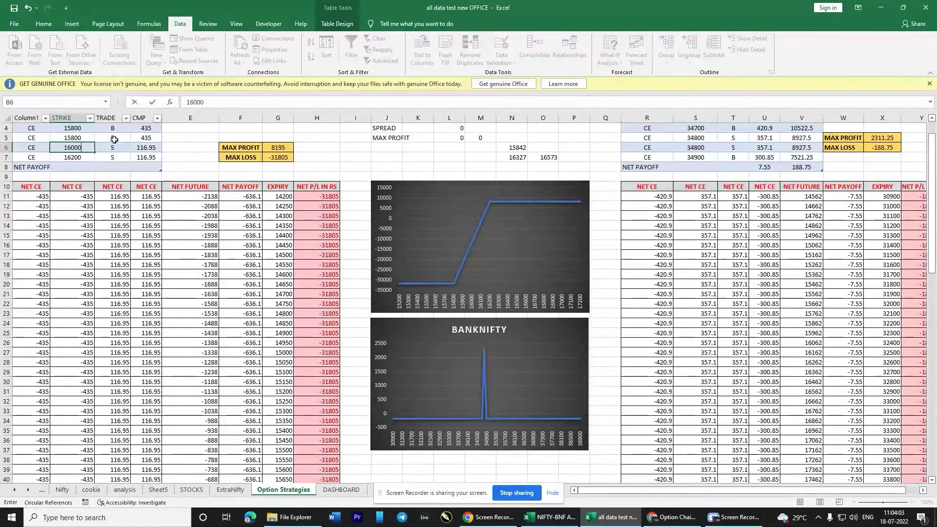
key(Return)
text(16)
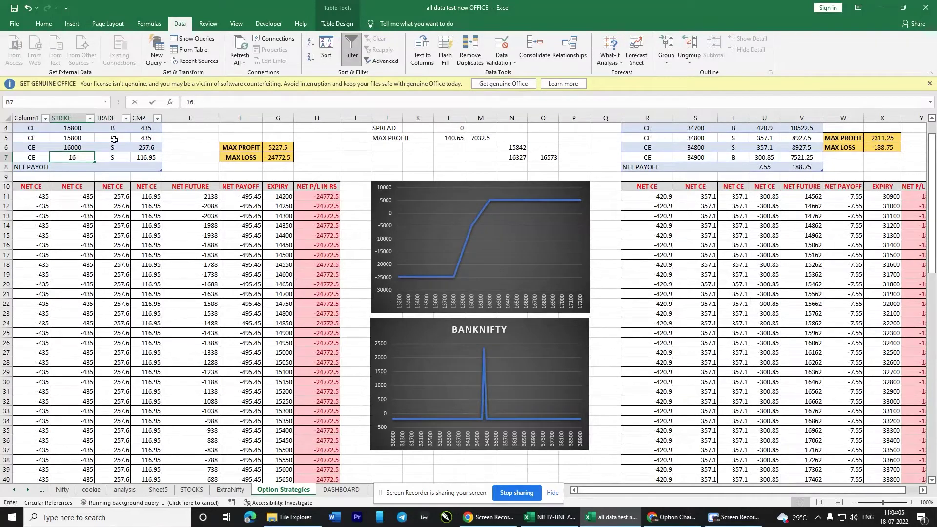
text(000)
key(Return)
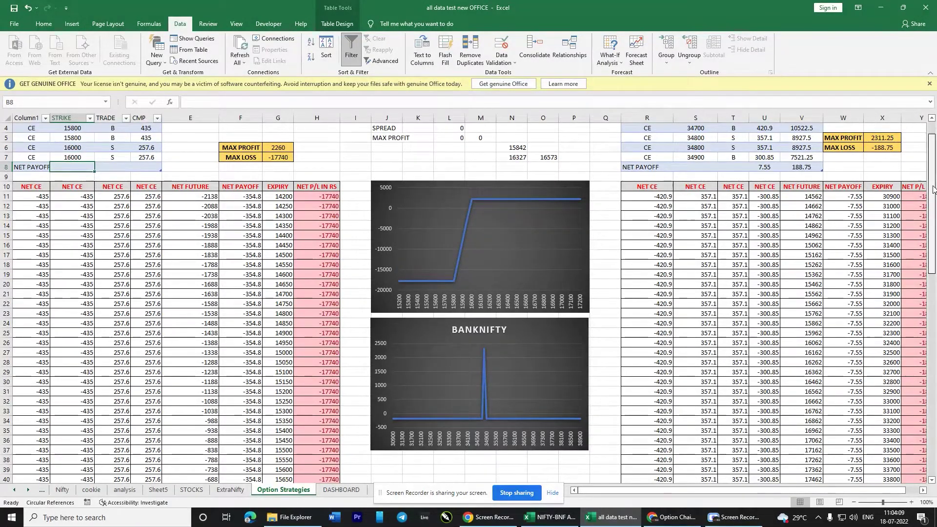
drag(933, 198, 931, 263)
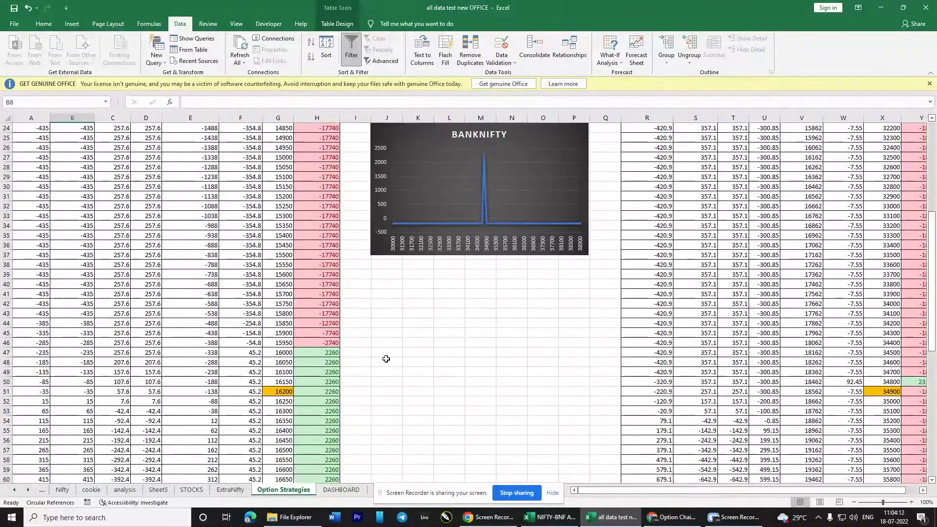
mouse_move(929, 288)
mouse_down()
mouse_move(928, 371)
mouse_move(928, 271)
mouse_up()
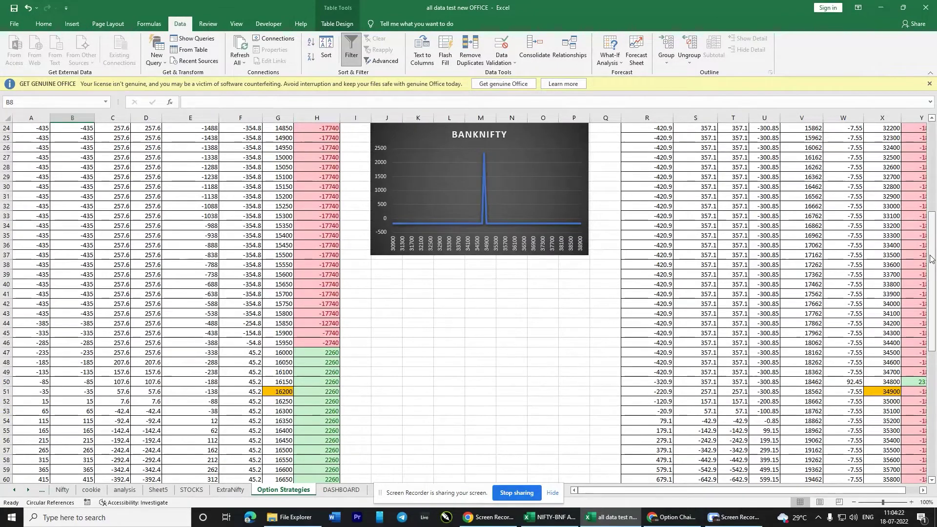
drag(932, 273, 932, 146)
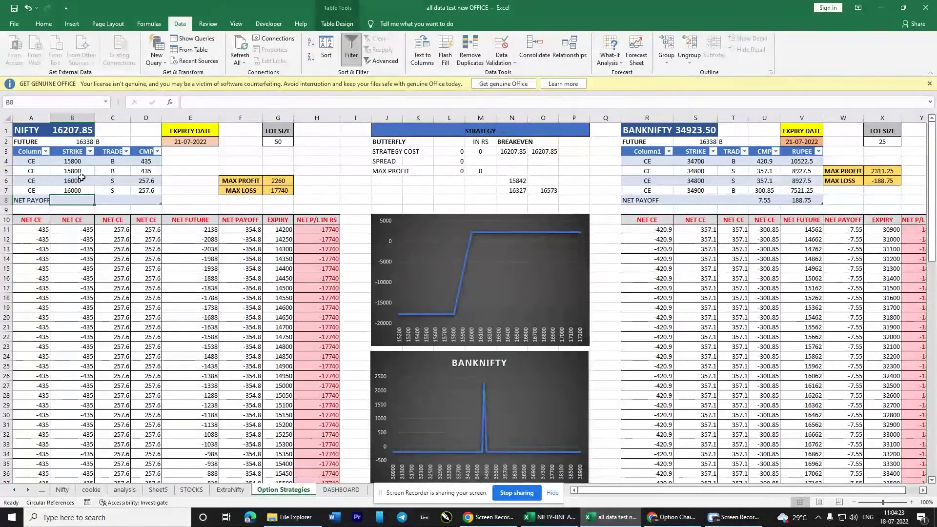
- Set both bought NIFTY legs' strikes to 15900, giving max profit 1305 and max loss -8695
click(83, 174)
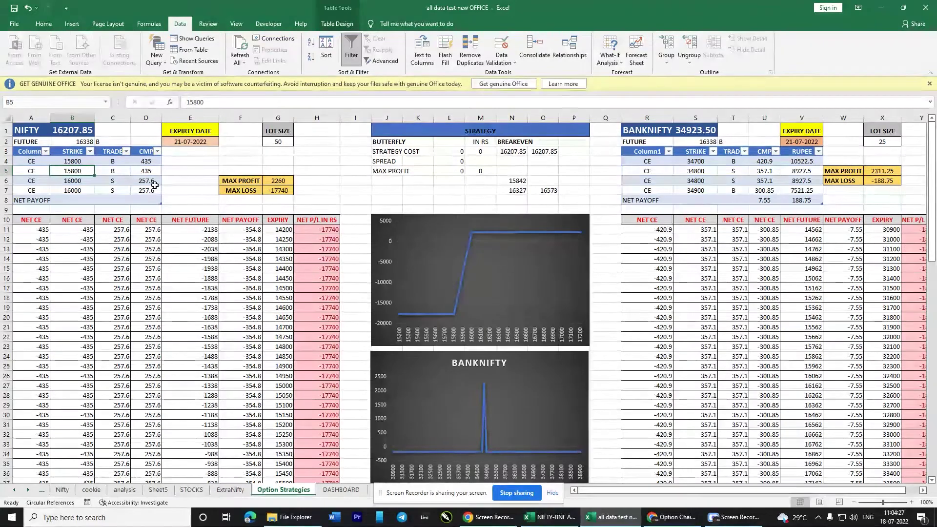
text(15900)
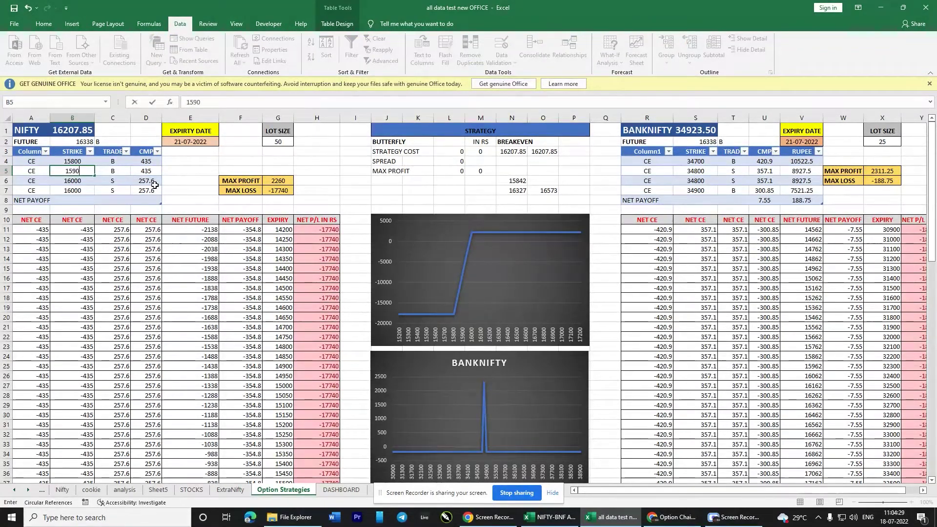
click(91, 162)
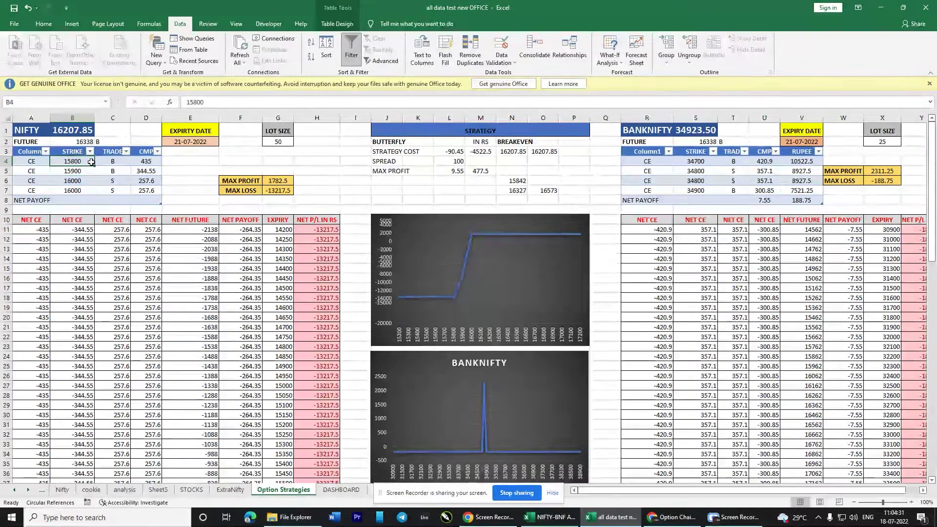
text(15900)
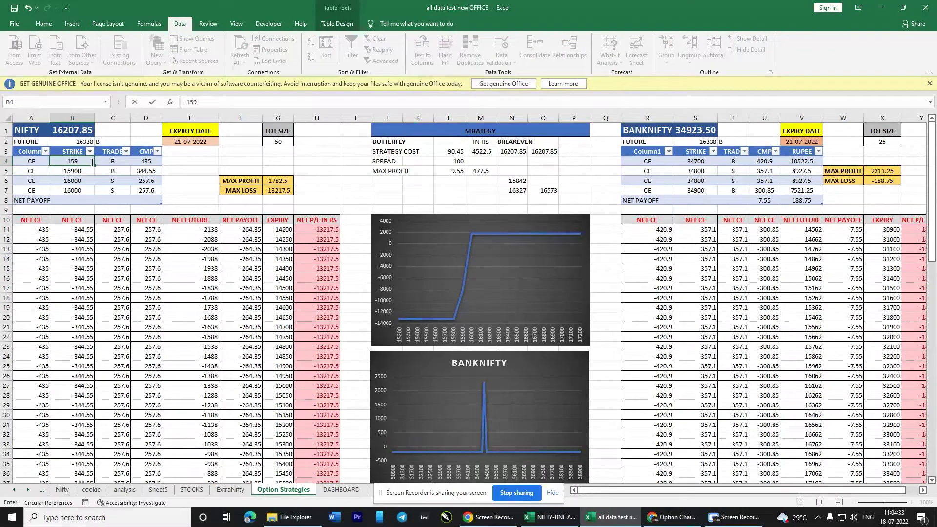
key(Return)
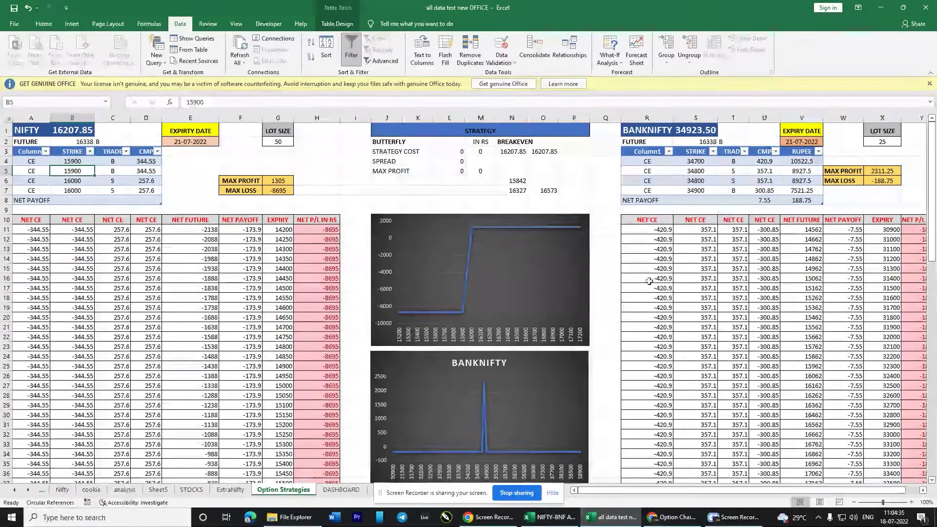
scroll(913, 270, down, 5)
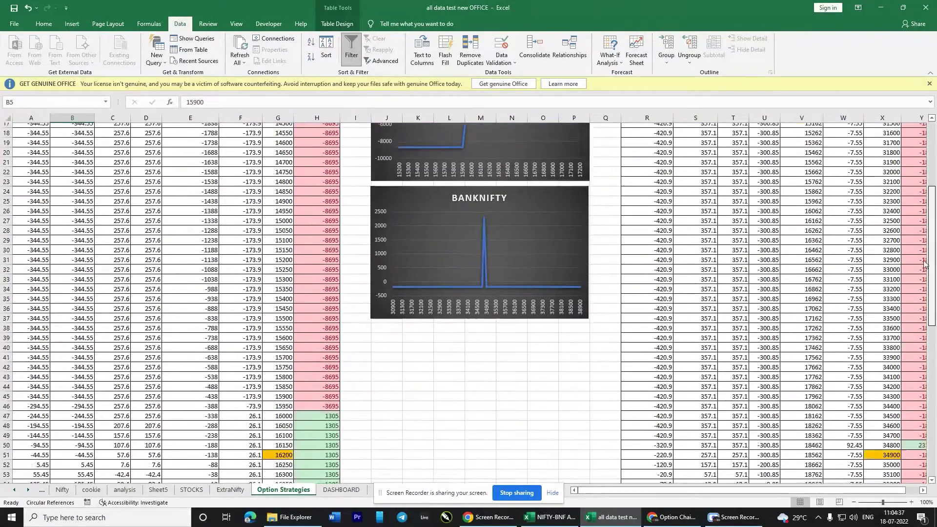
scroll(913, 269, down, 5)
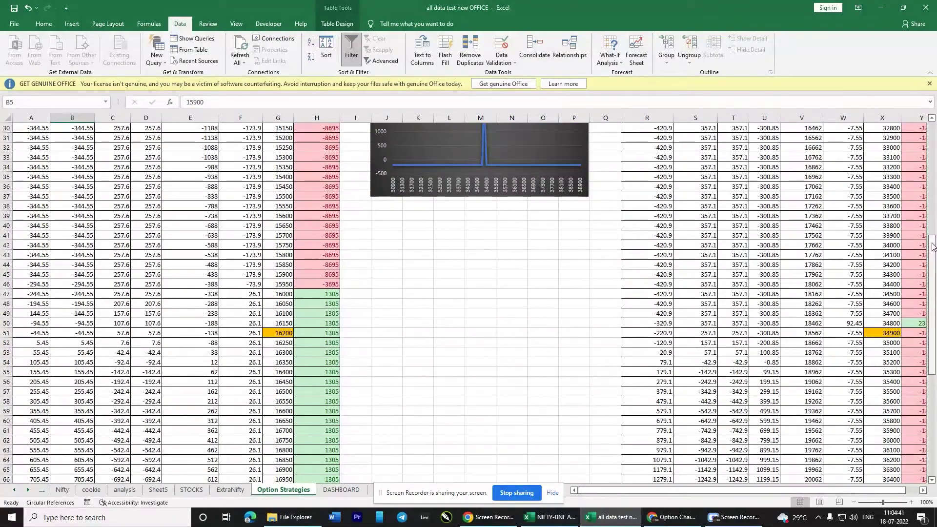
scroll(933, 298, down, 3)
drag(933, 286, 934, 128)
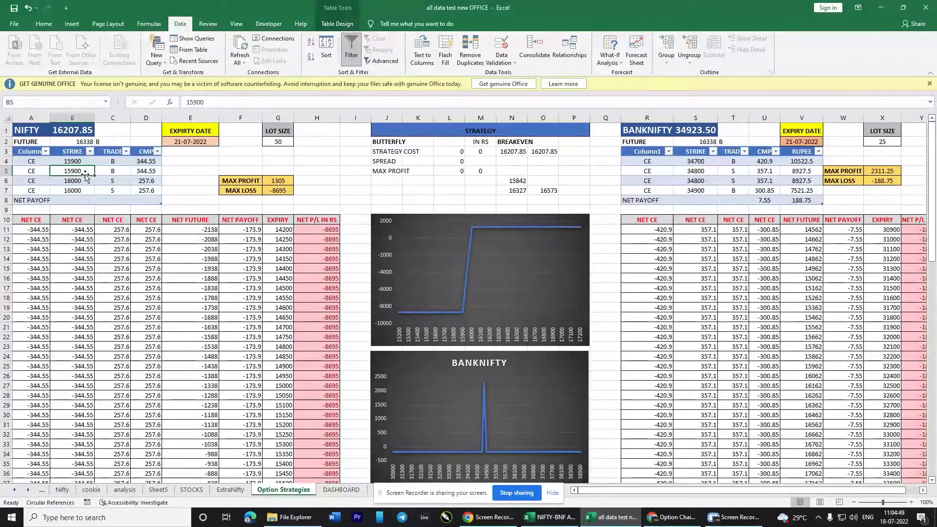
- Make the second leg a sell at strike 15500 and set the first leg's strike to 15000
text(150)
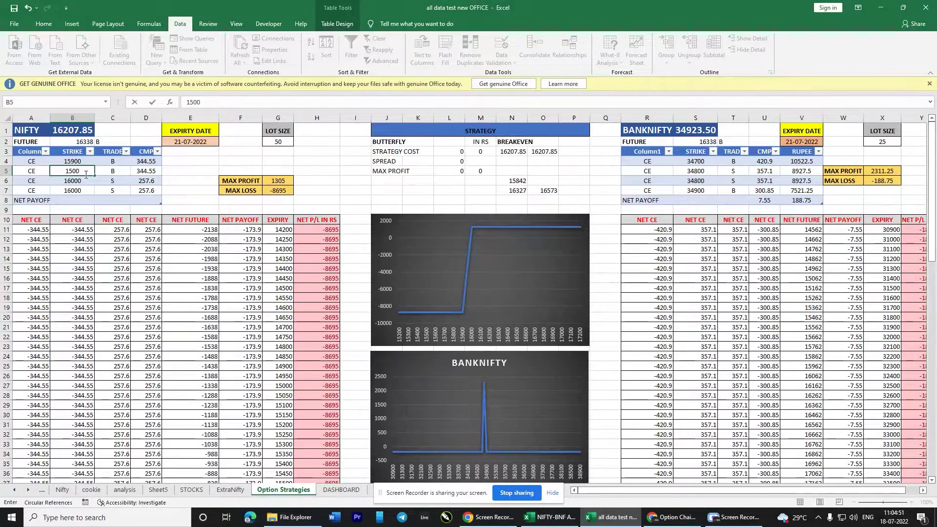
text(500)
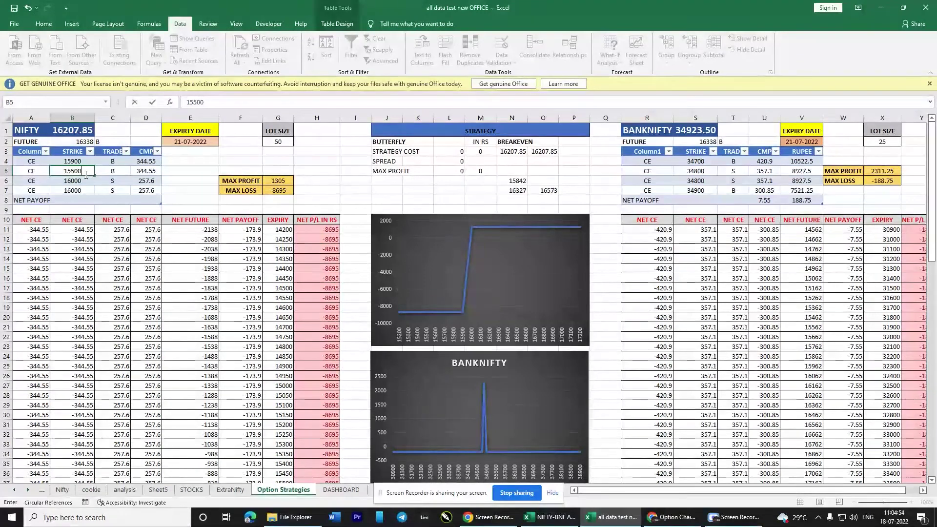
key(Tab)
text(S)
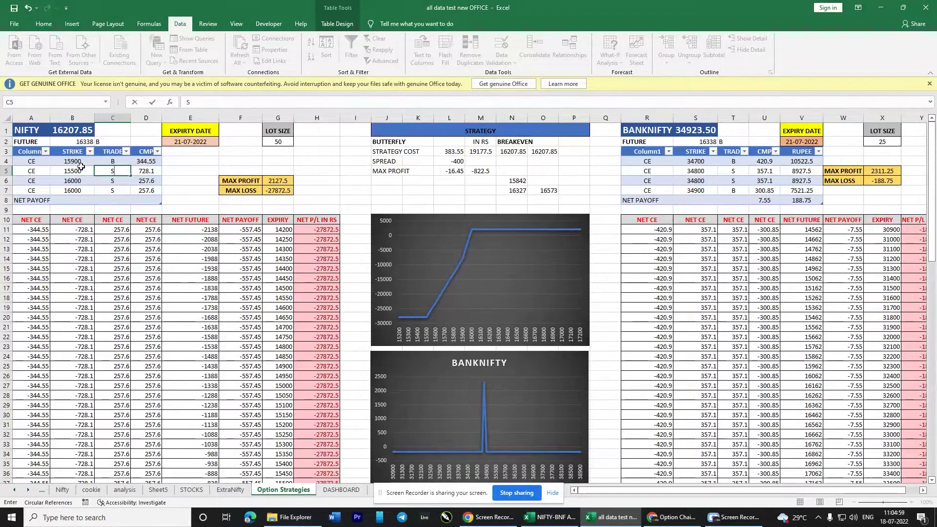
click(80, 162)
text(15000)
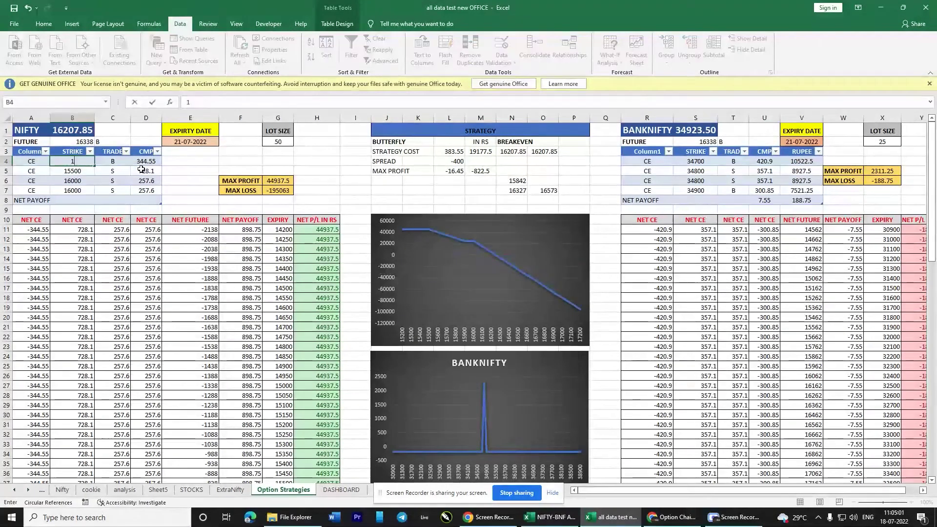
click(92, 192)
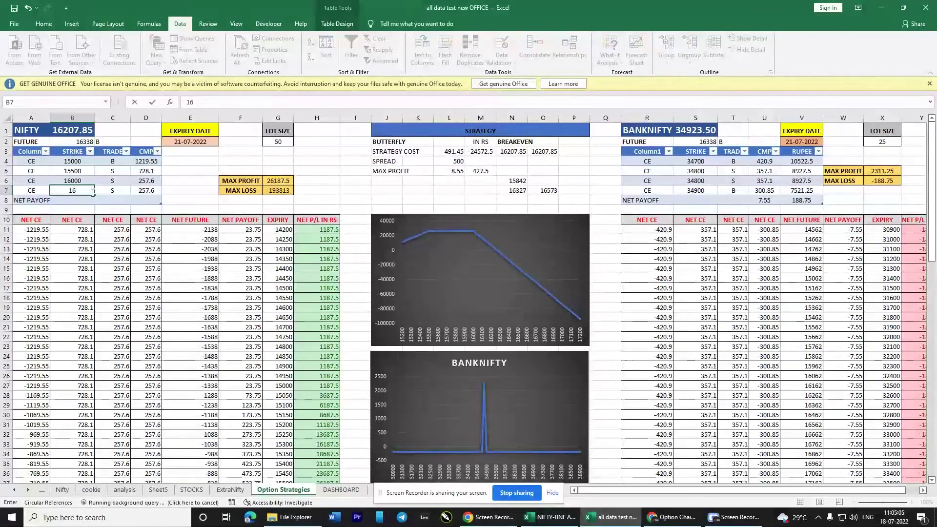
- Change the fourth leg to a buy at strike 16500, completing the condor
text(165000)
key(BackSpace)
key(Return)
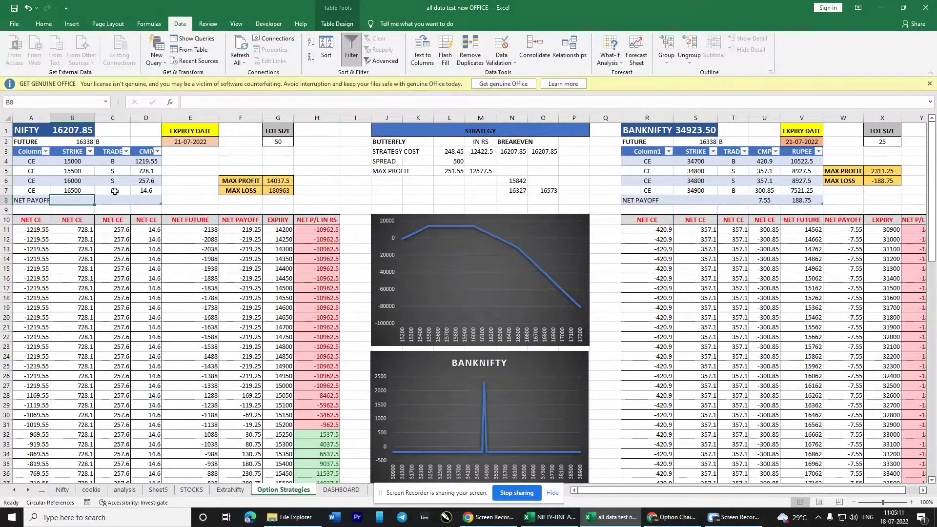
click(114, 191)
text(B)
key(Return)
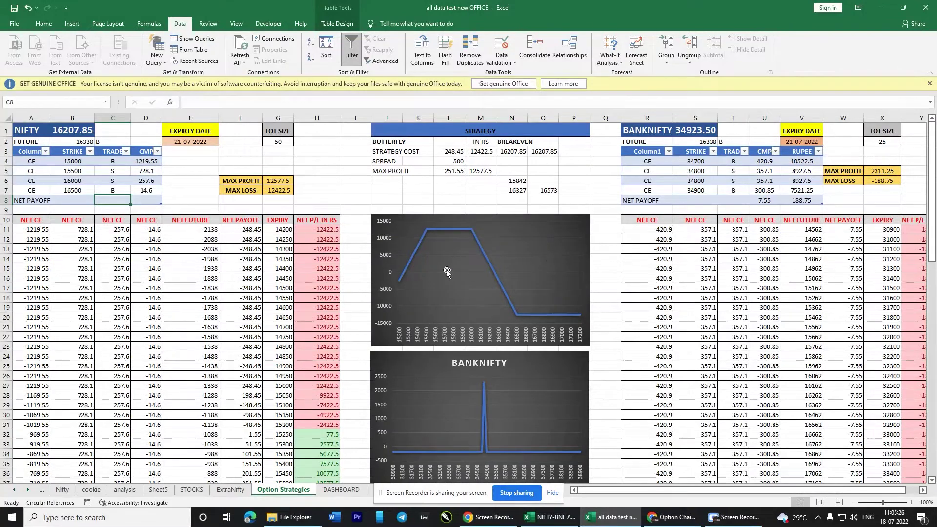
- Select the payoff range G32:G52 to check the profitable expiry levels, 15250 to 16250
scroll(932, 206, down, 2)
scroll(933, 206, down, 1)
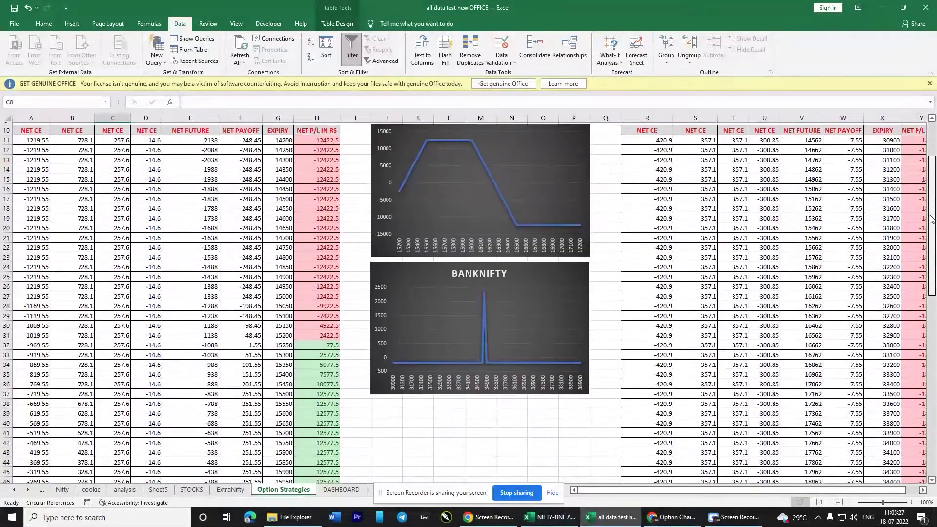
scroll(932, 206, down, 5)
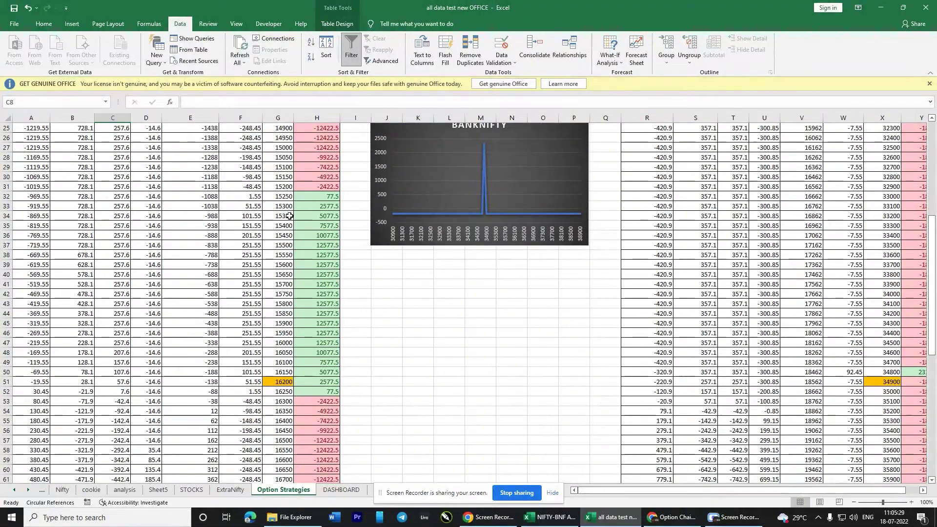
mouse_move(281, 198)
mouse_down()
mouse_move(293, 389)
mouse_move(313, 390)
mouse_up()
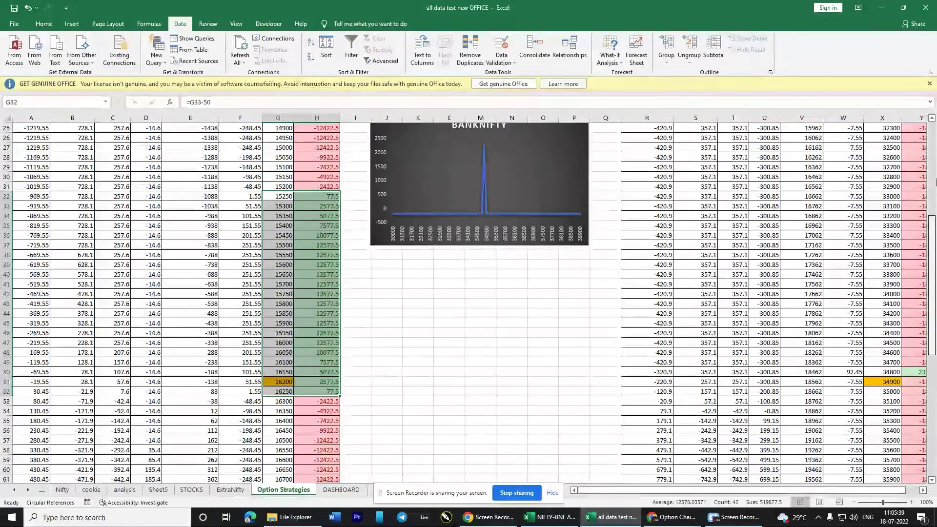
scroll(935, 258, up, 8)
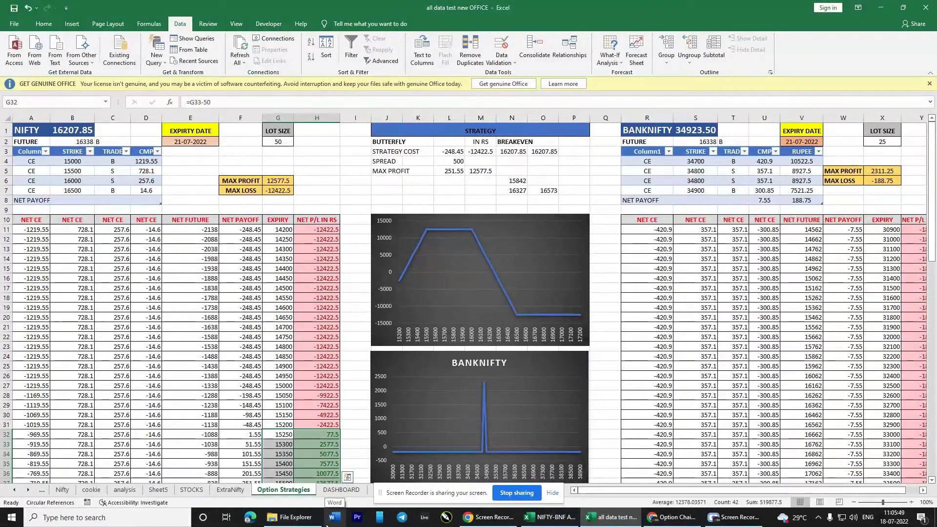
scroll(664, 495, right, 1)
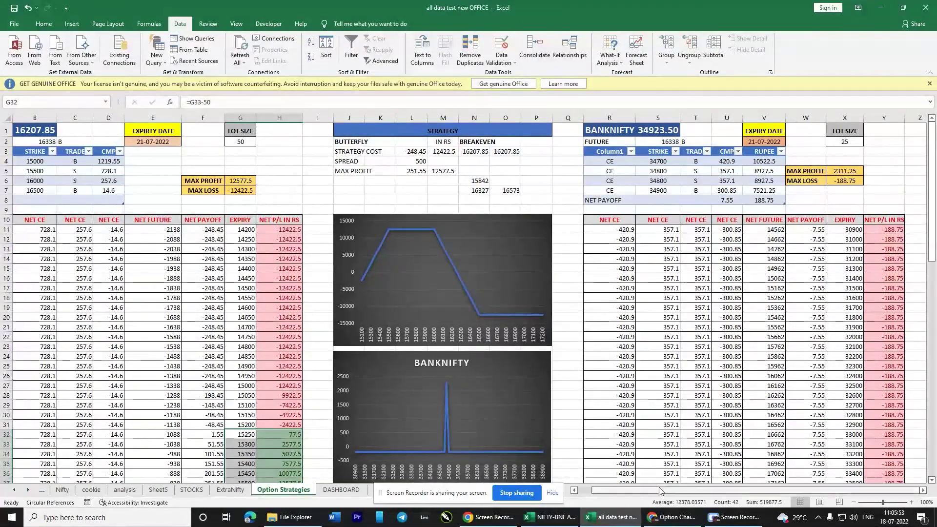
- Switch to the analysis sheet and scroll across it to the right and back left
click(124, 490)
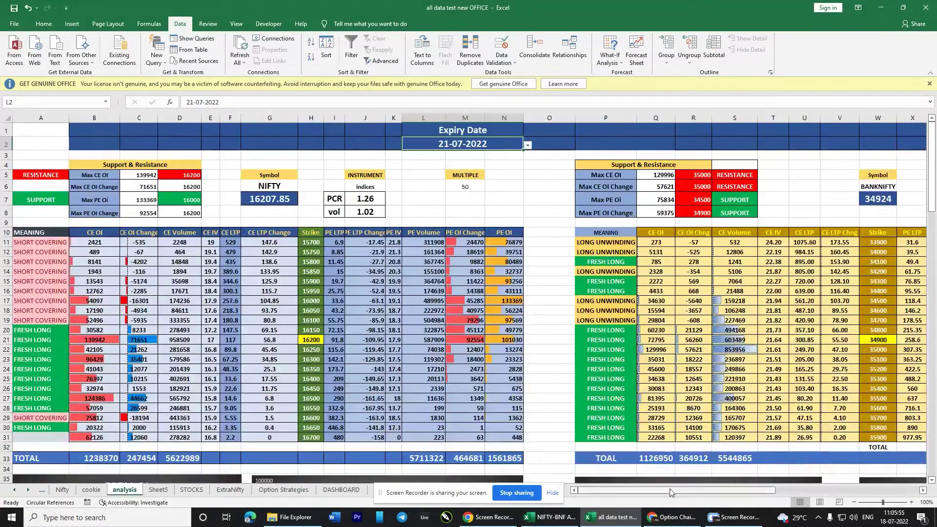
scroll(654, 489, right, 10)
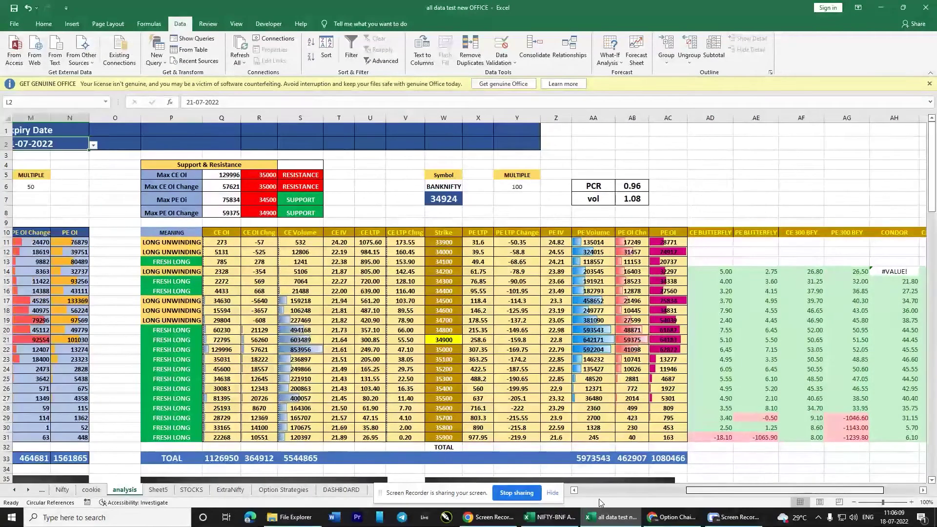
drag(712, 493, 590, 490)
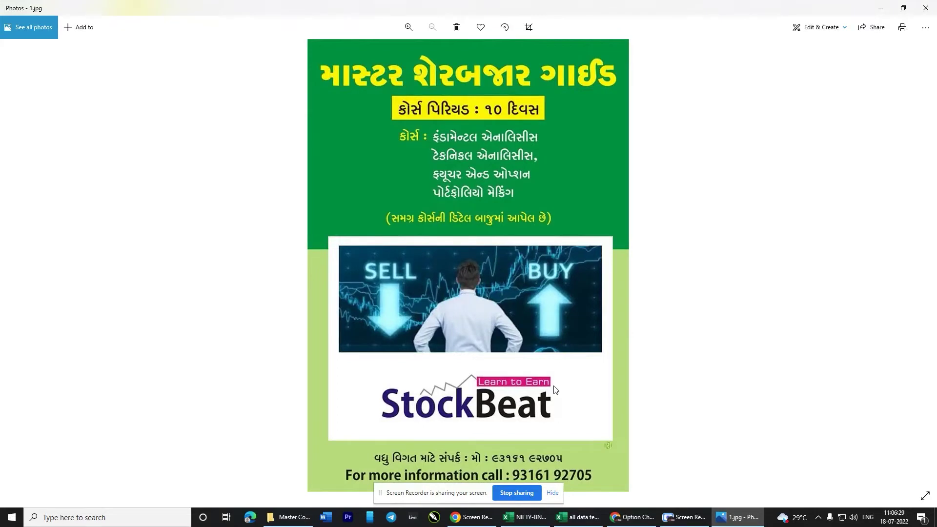
- Page through the flyer images, ending on 4.jpg, the days 7–10 futures and options syllabus
key(Right)
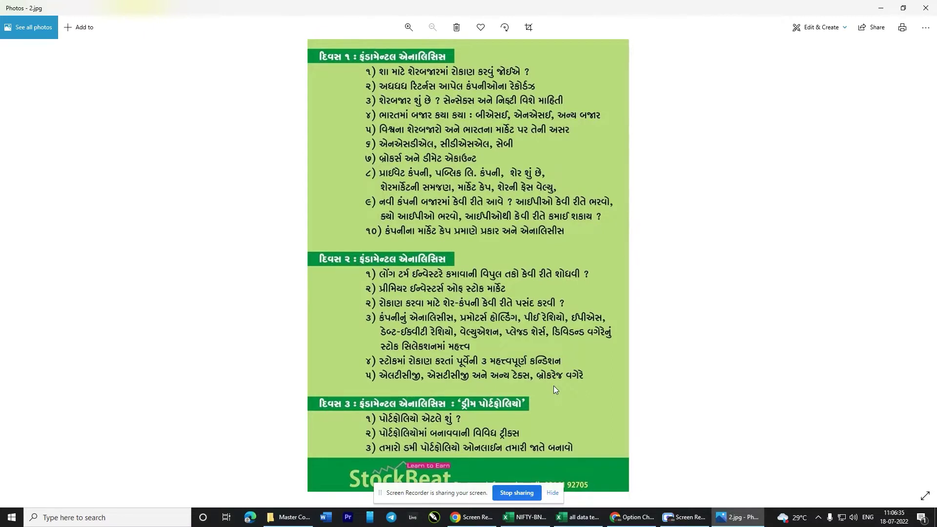
key(Right)
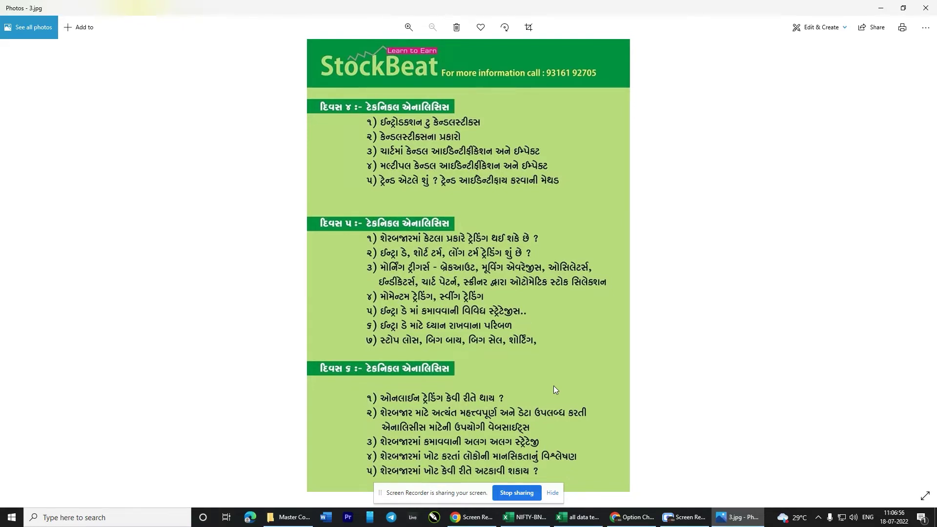
key(Right)
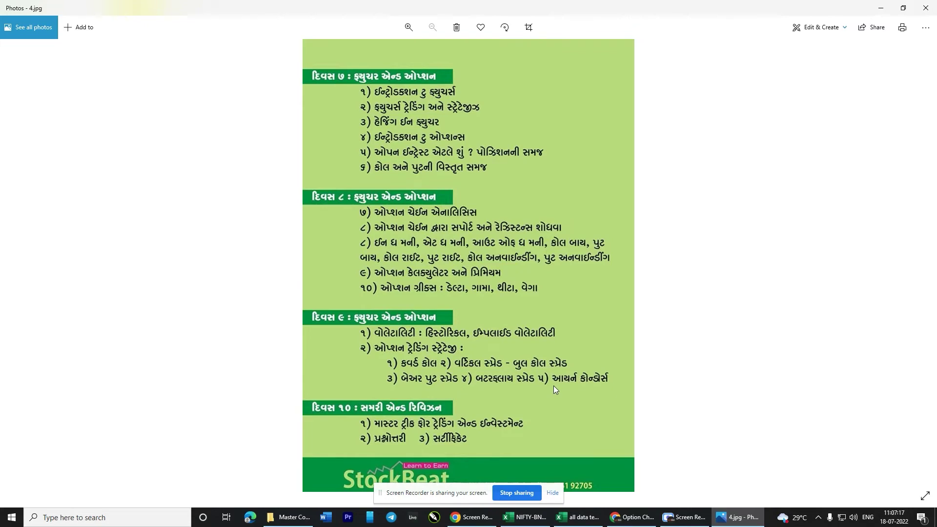
key(Left)
key(Left)
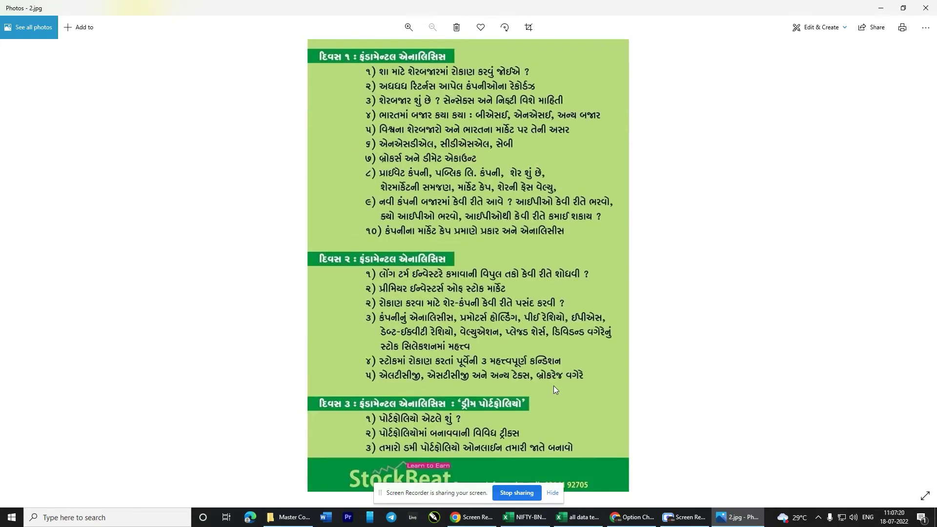
key(Left)
key(Right)
key(Right)
key(Right)
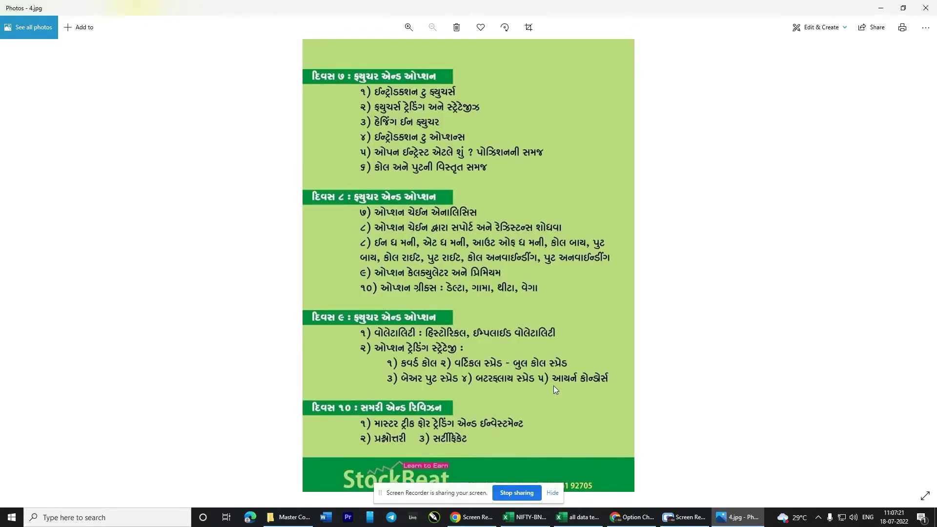